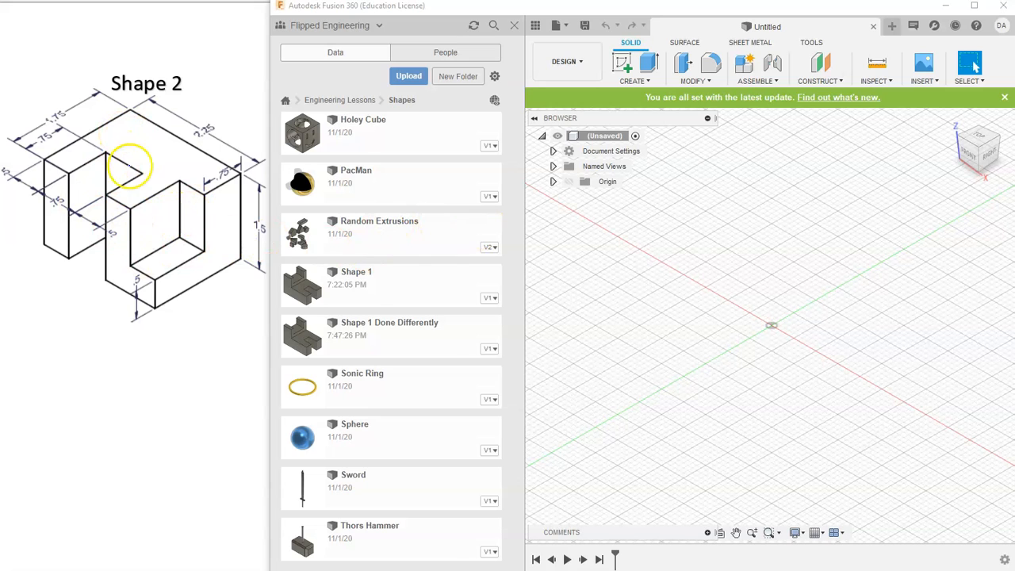
- Hide the data panel and start a new sketch on the horizontal ground plane
left_click(510, 29)
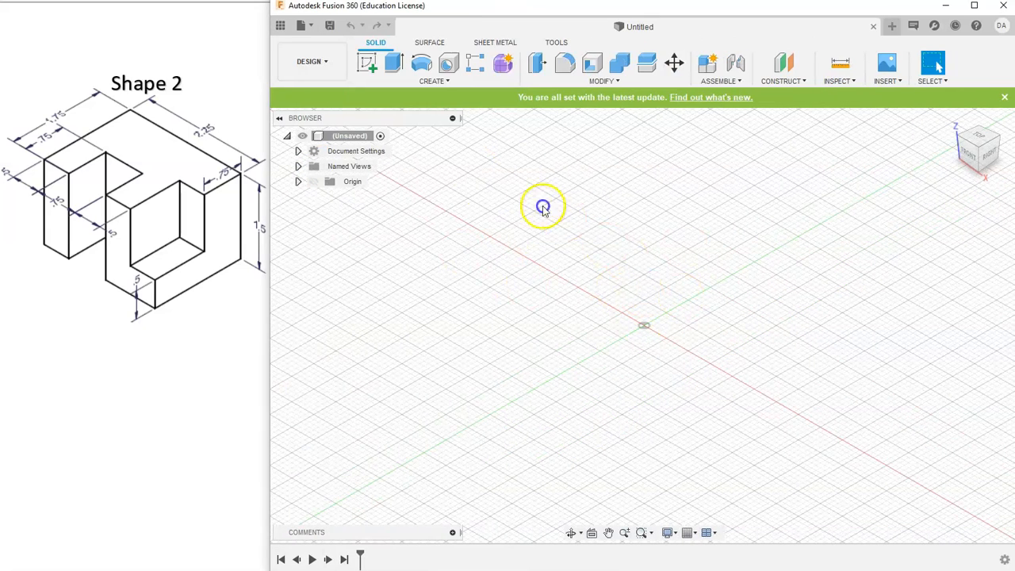
left_click(369, 66)
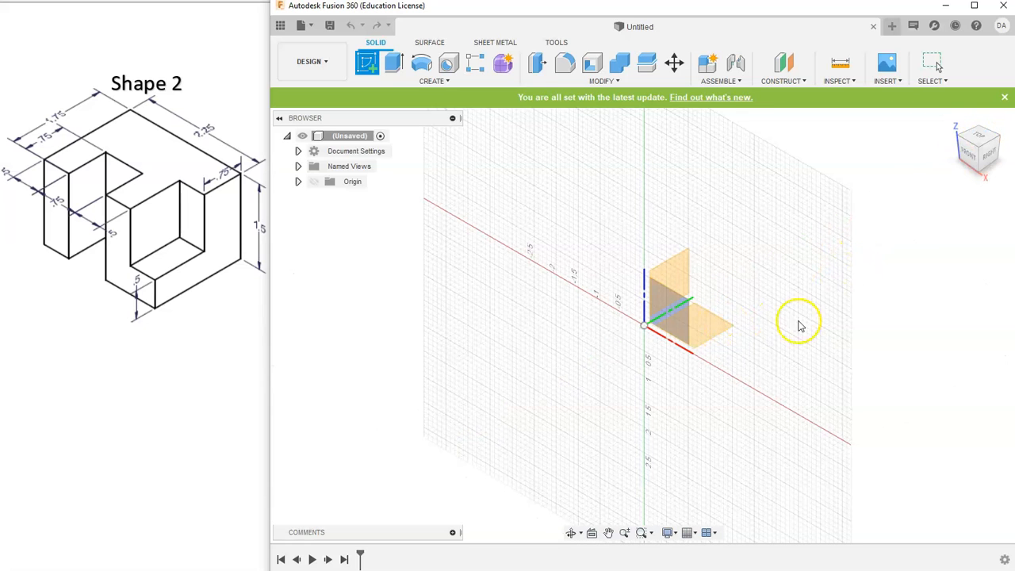
left_click(721, 331)
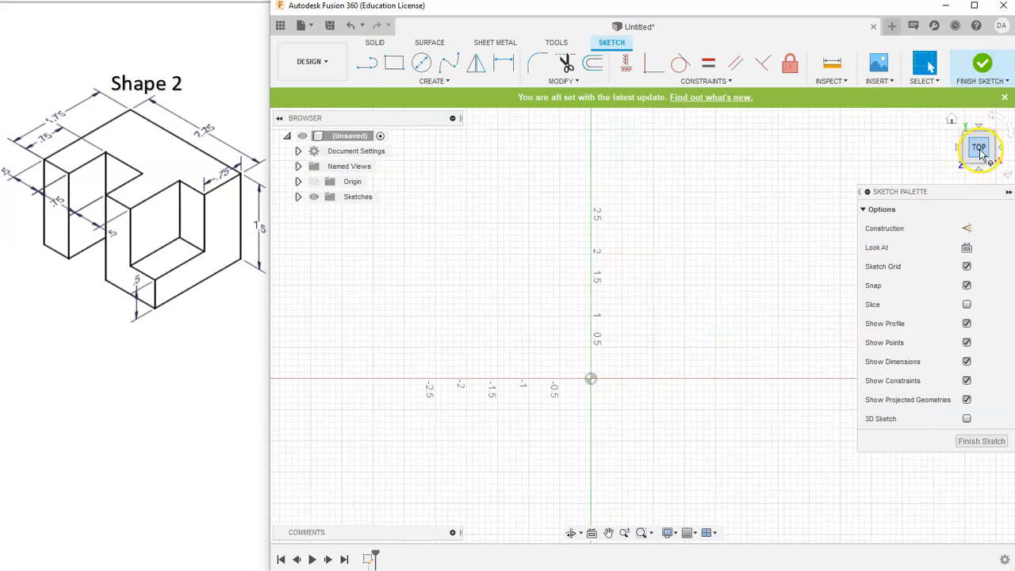
- Draw a two-point rectangle about 2.8 in wide and 2.3 in high with its first corner at the origin
left_click(1009, 132)
left_click(975, 149)
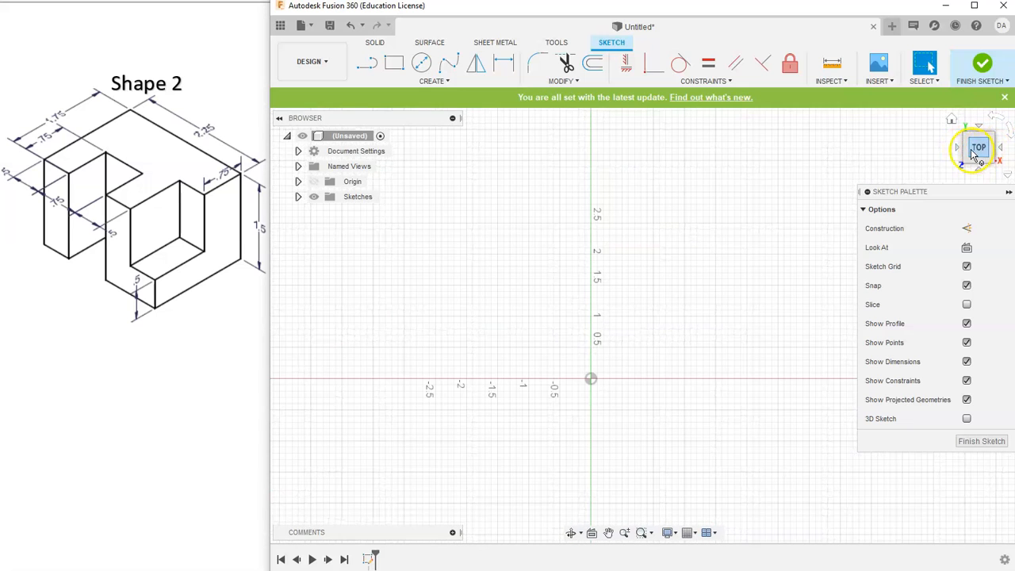
left_click(1009, 135)
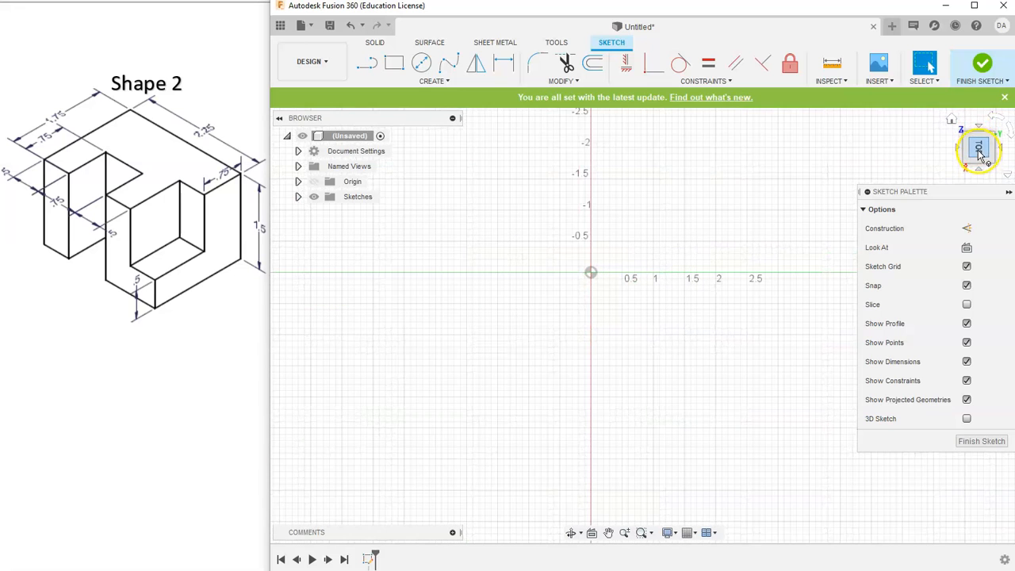
left_click(981, 172)
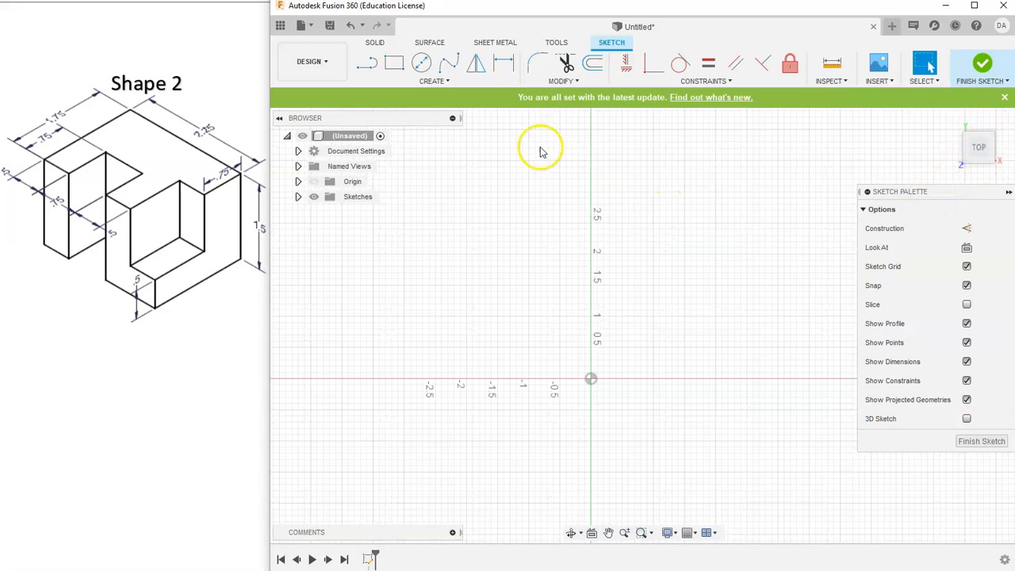
left_click(394, 63)
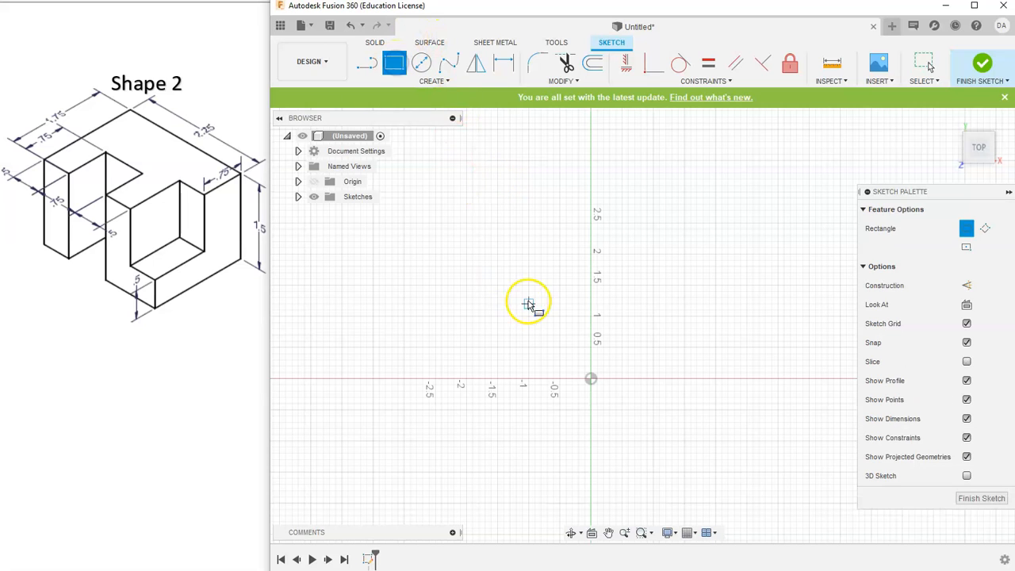
left_click(592, 380)
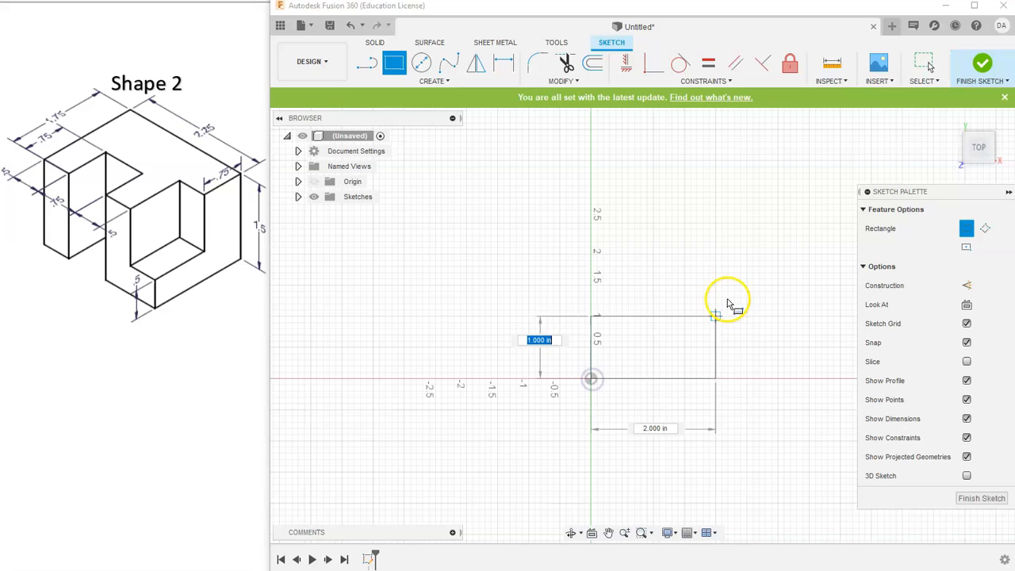
left_click(766, 236)
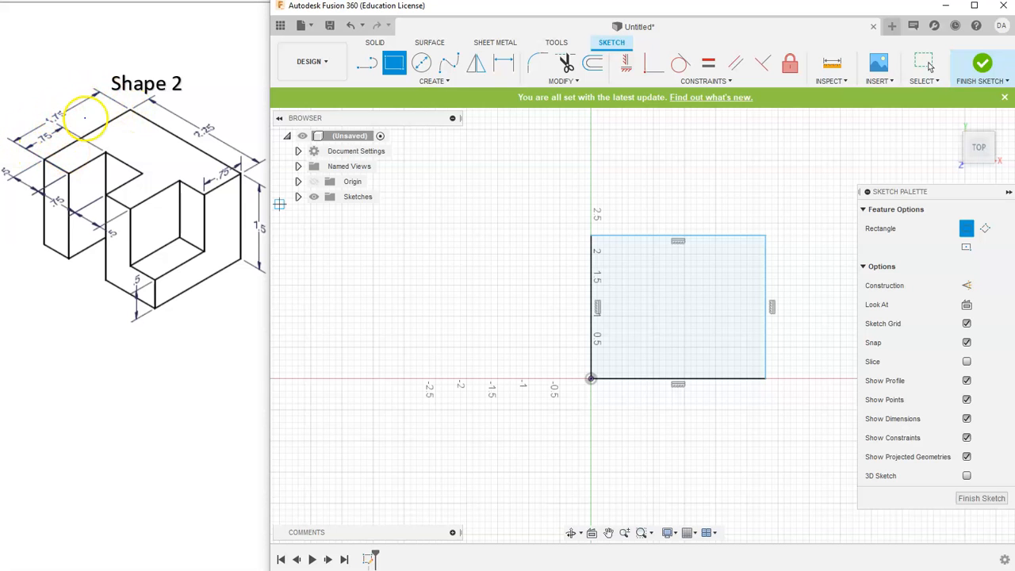
- Dimension the distance between the rectangle's two long sides and set it to 1.75 in
mouse_move(969, 146)
left_mouse_down()
mouse_move(974, 131)
mouse_move(833, 241)
mouse_move(659, 256)
mouse_move(663, 272)
mouse_move(597, 306)
left_mouse_up()
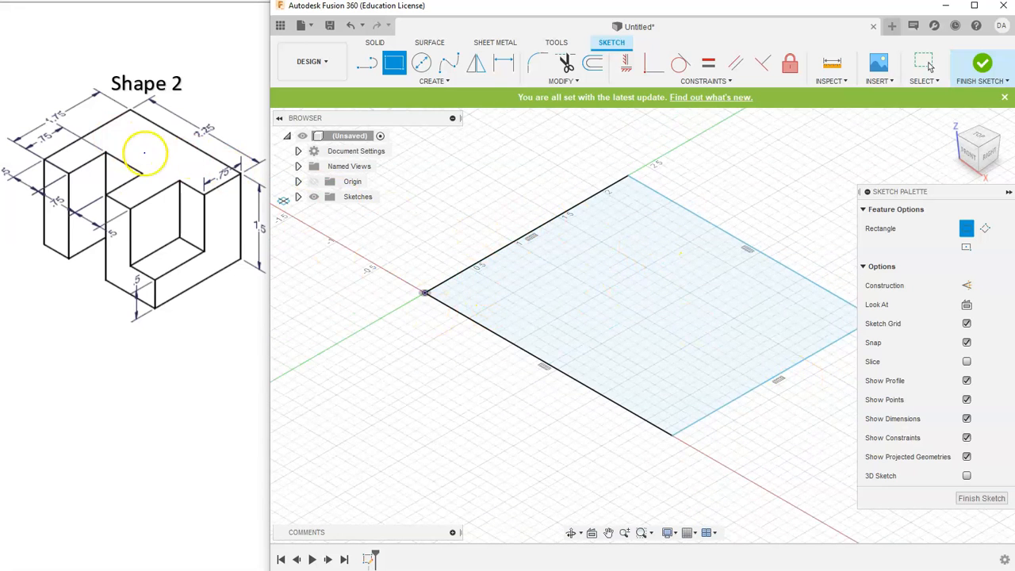
left_click(503, 65)
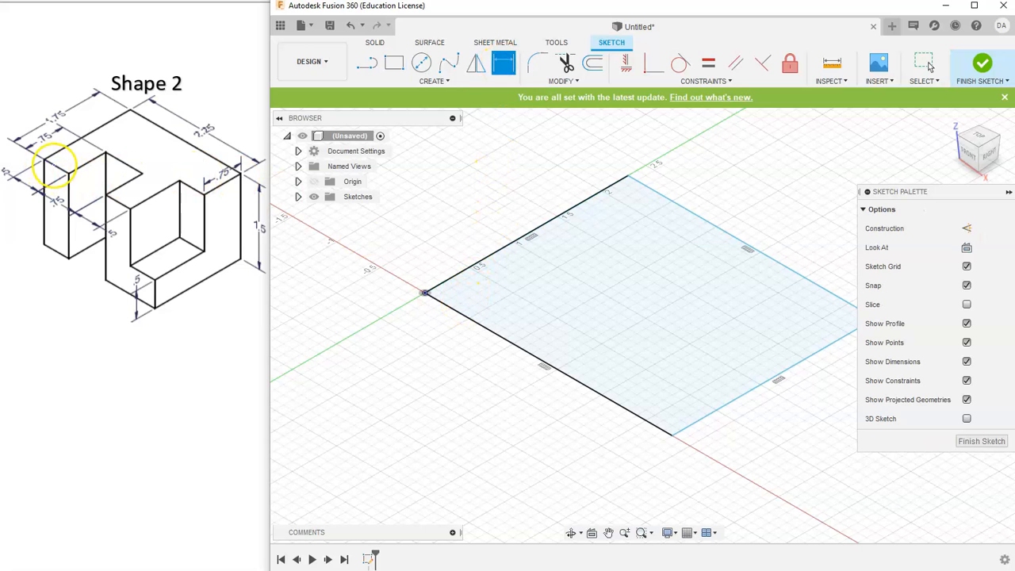
left_click(448, 306)
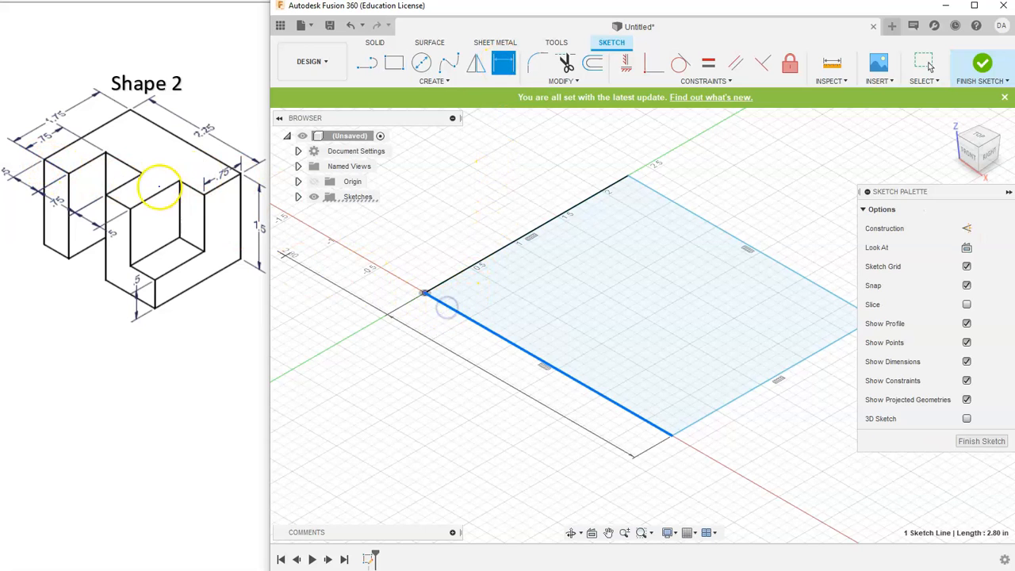
left_click(655, 188)
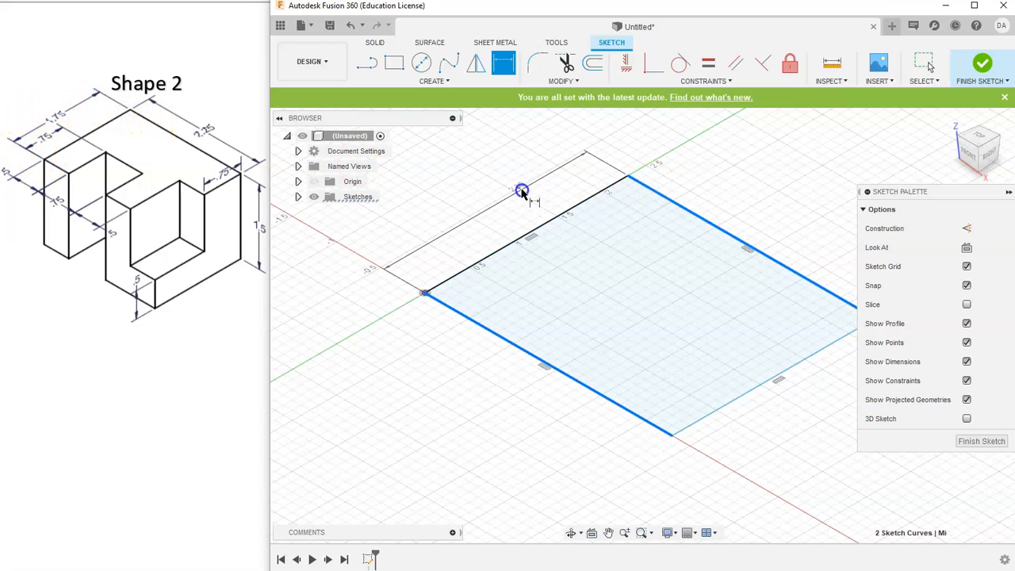
left_click(523, 190)
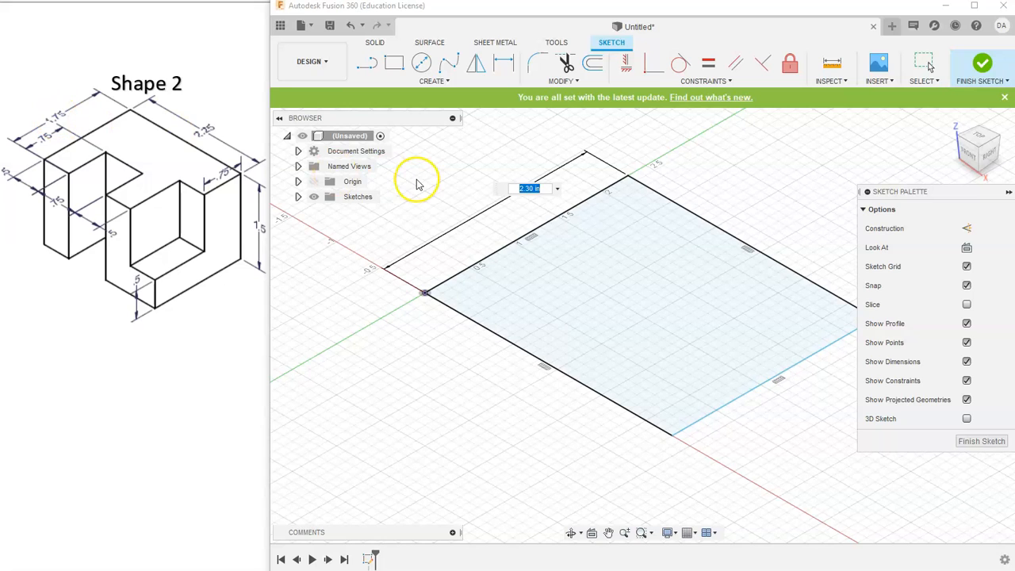
type("1.75")
key("Return")
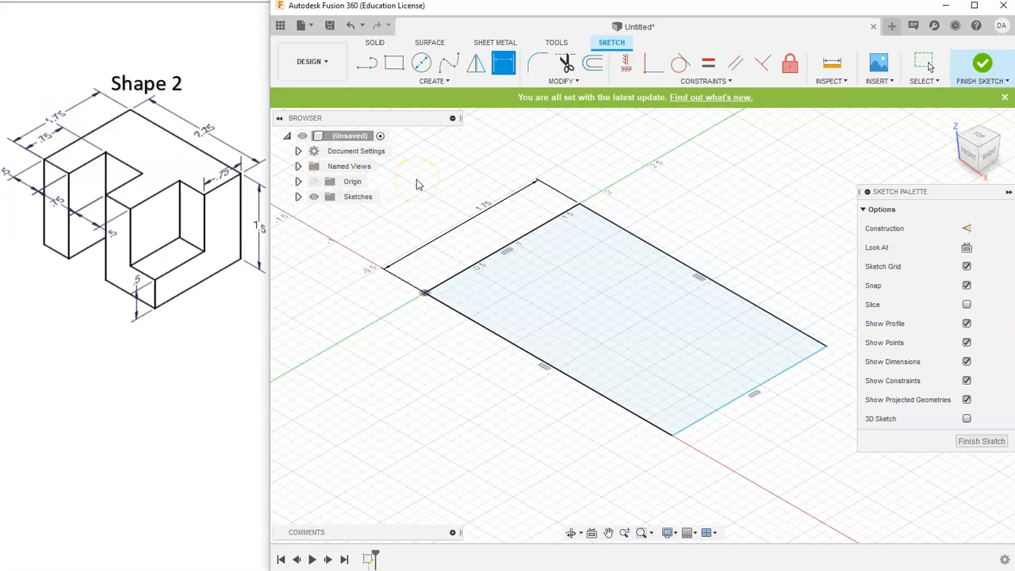
- Dimension the distance between the rectangle's two short sides and set it to 2.25 in
left_click(808, 358)
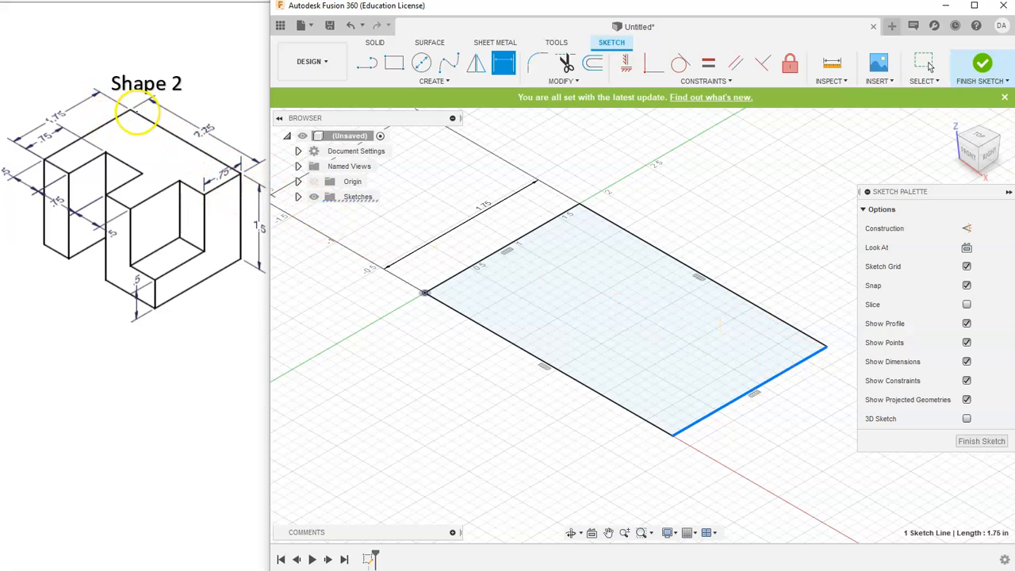
left_click(538, 229)
left_click(675, 199)
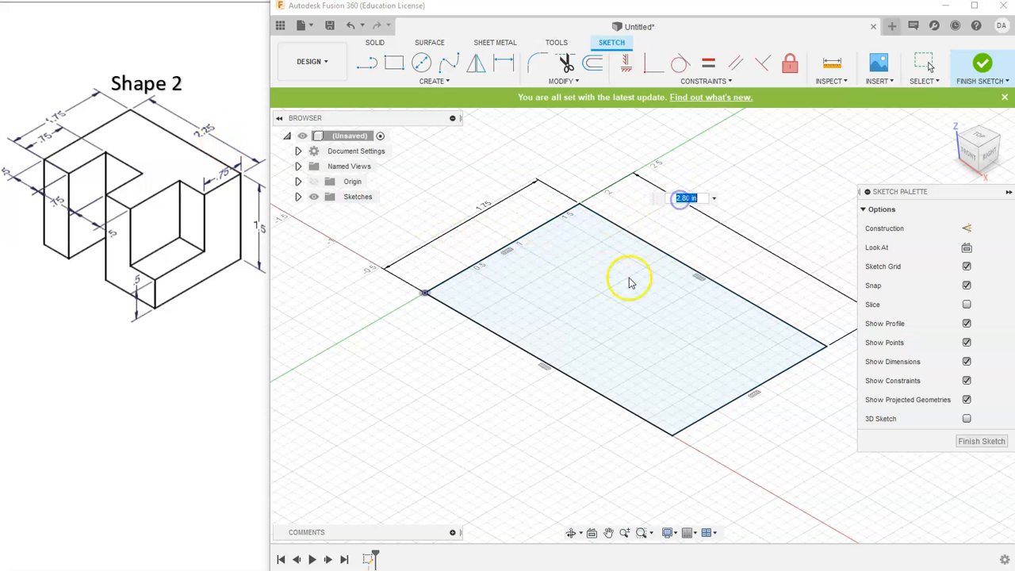
left_click(969, 141)
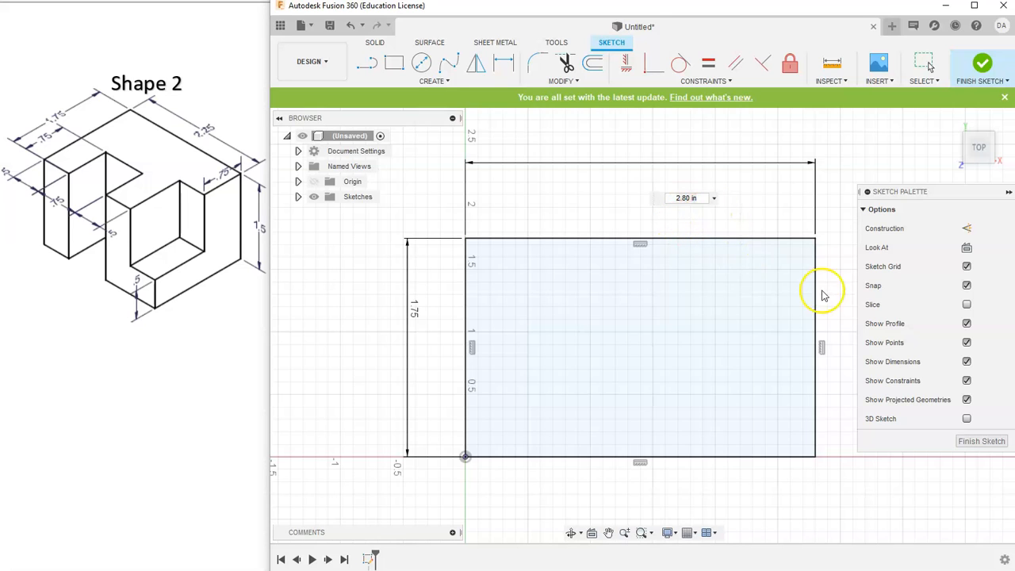
double_click(703, 197)
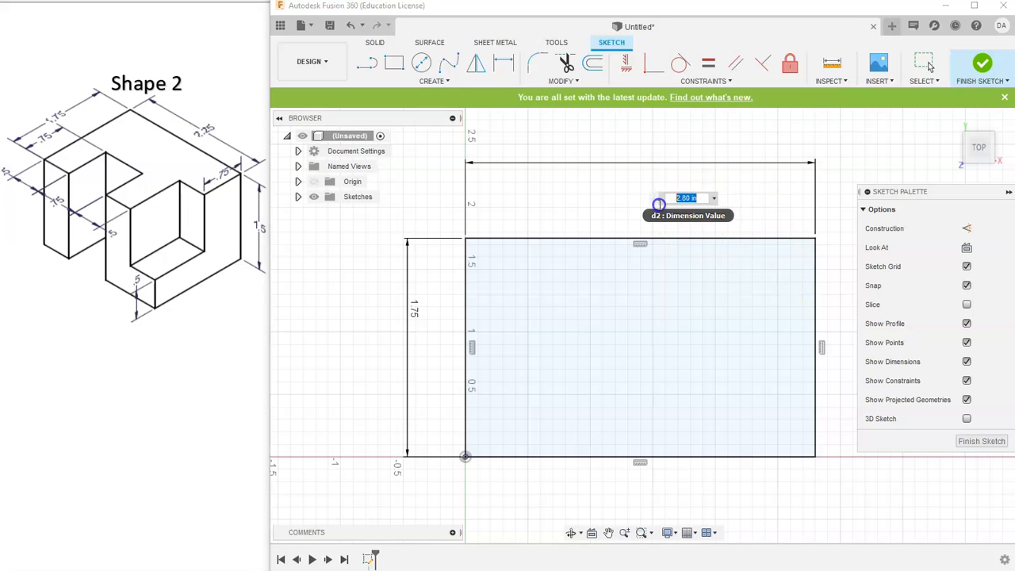
type("2.25")
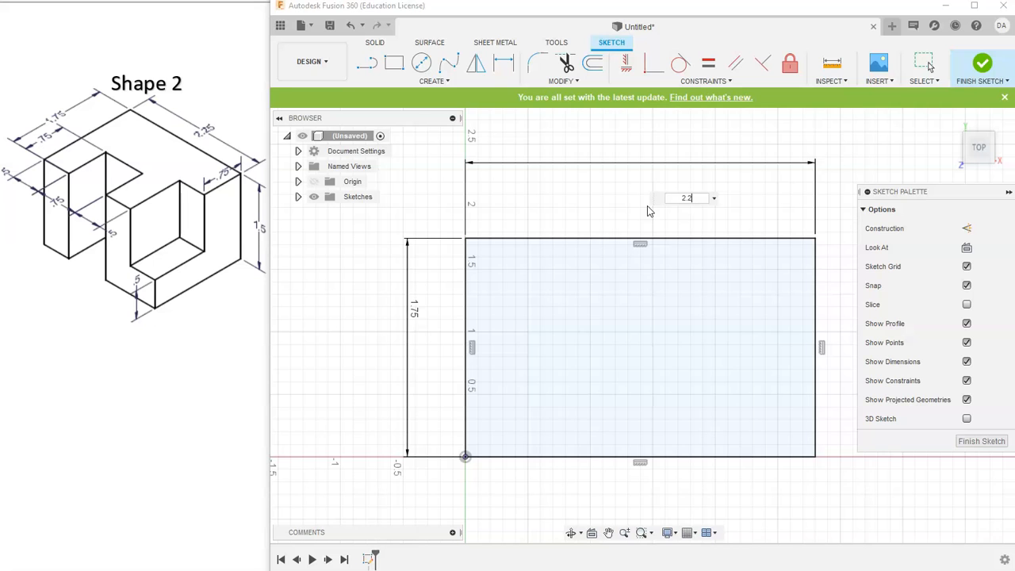
key("Return")
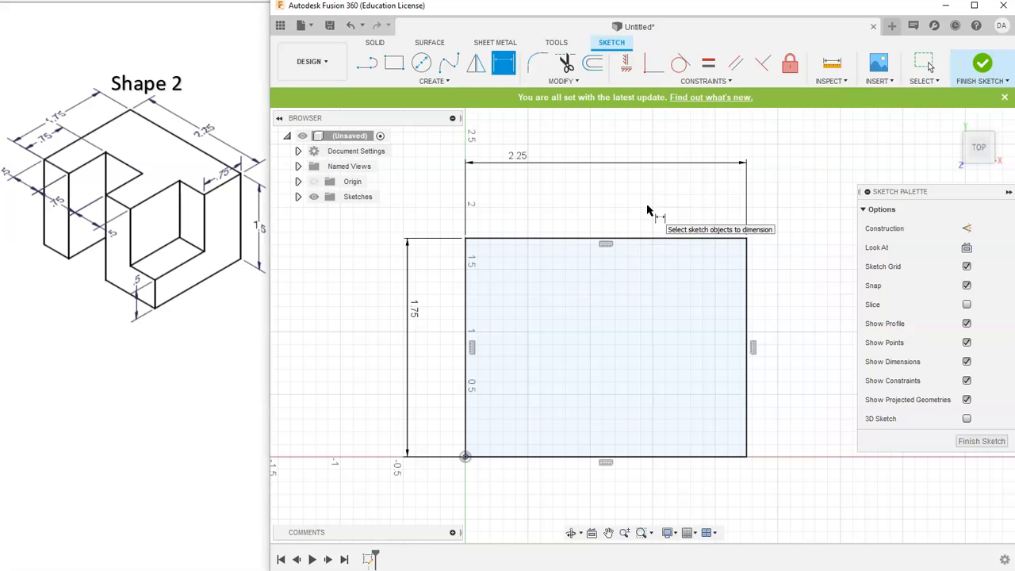
- Finish the sketch and extrude the rectangle 1.5 in upward as a new body
left_click(981, 63)
left_click(950, 120)
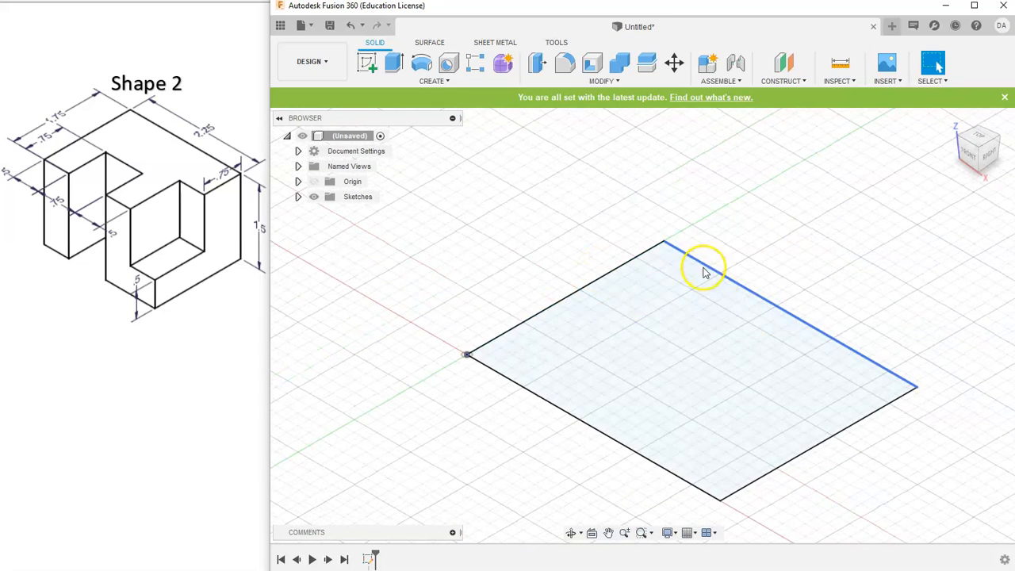
left_click(392, 63)
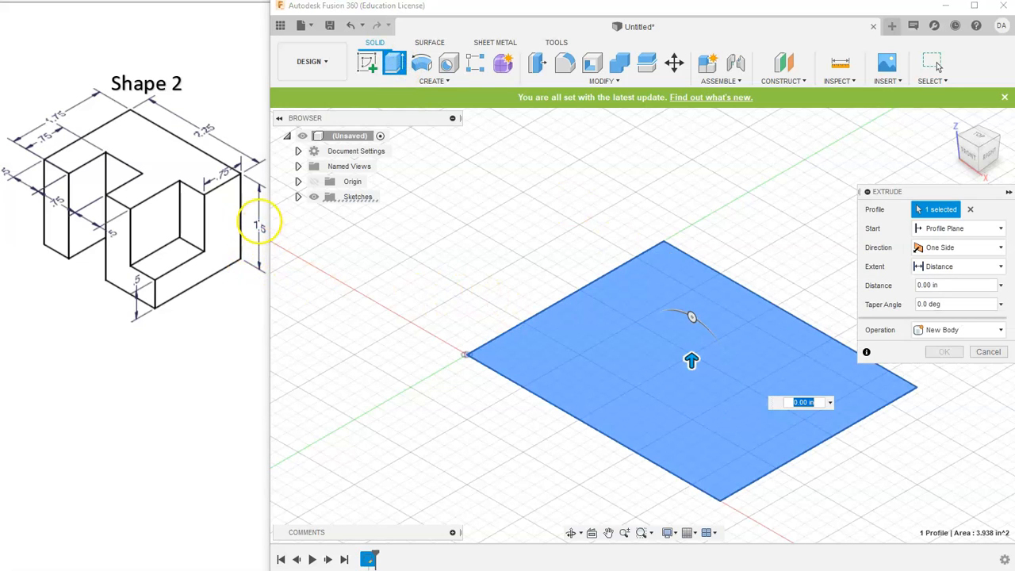
left_click_drag(692, 358, 832, 305)
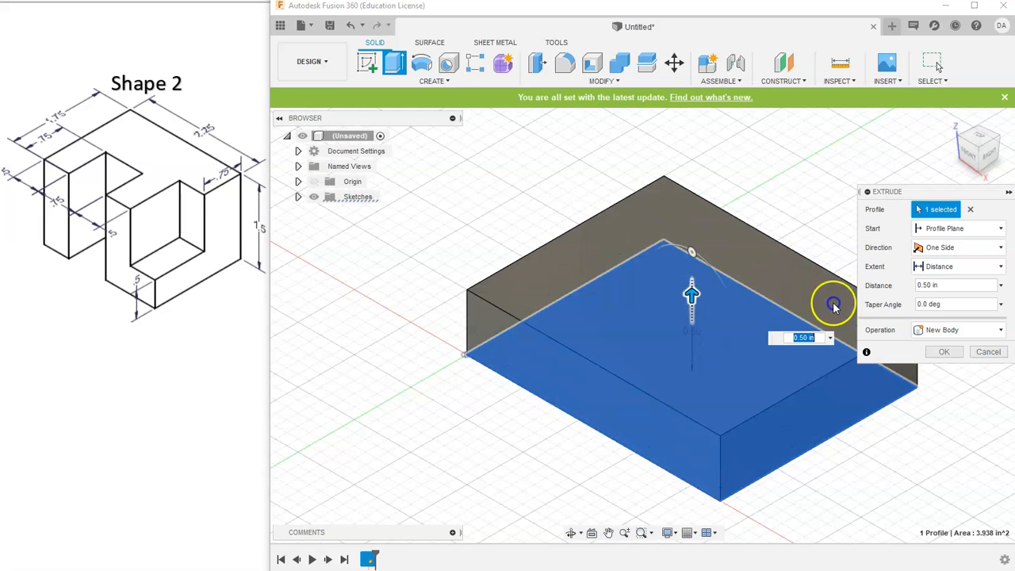
left_click(954, 284)
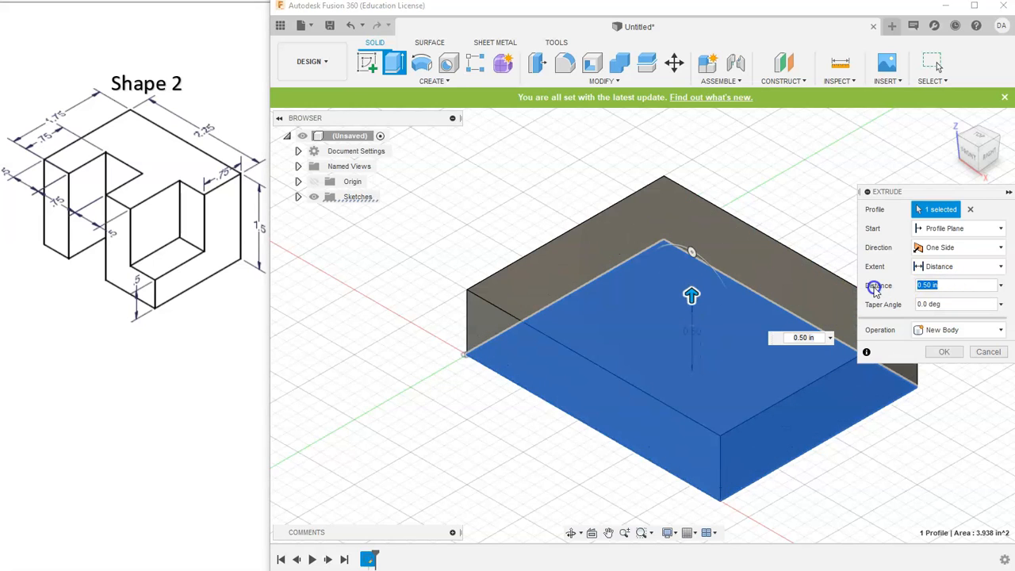
left_click(944, 353)
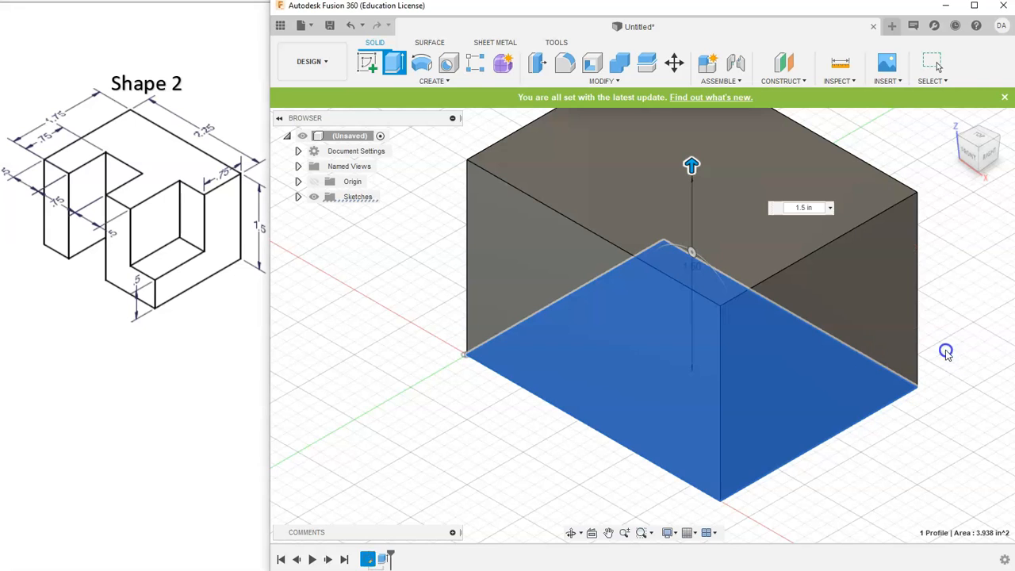
middle_click_drag(457, 312, 471, 370)
key("Escape")
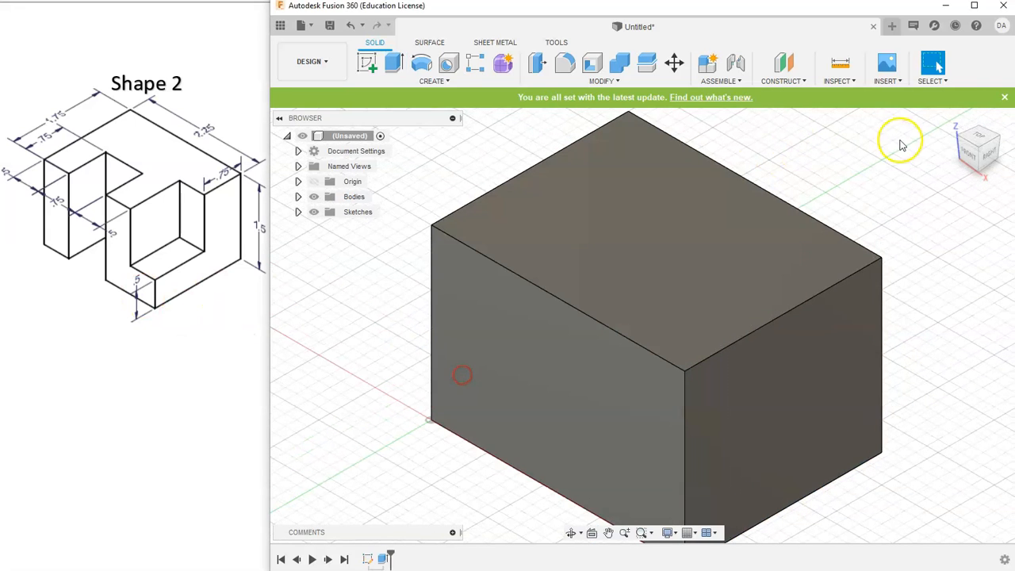
- Start a new sketch on the block's top face
left_click(944, 118)
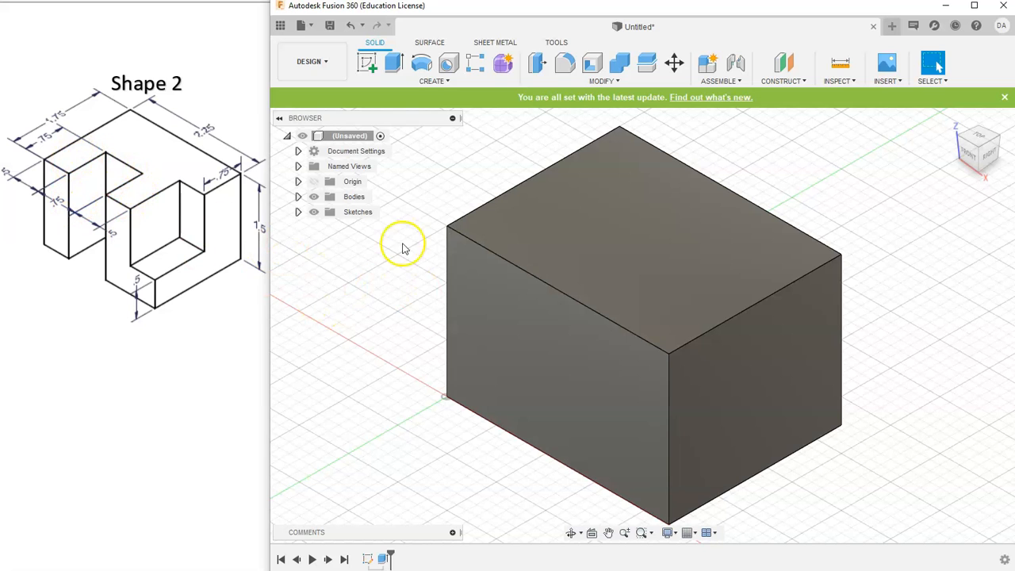
left_click(569, 264)
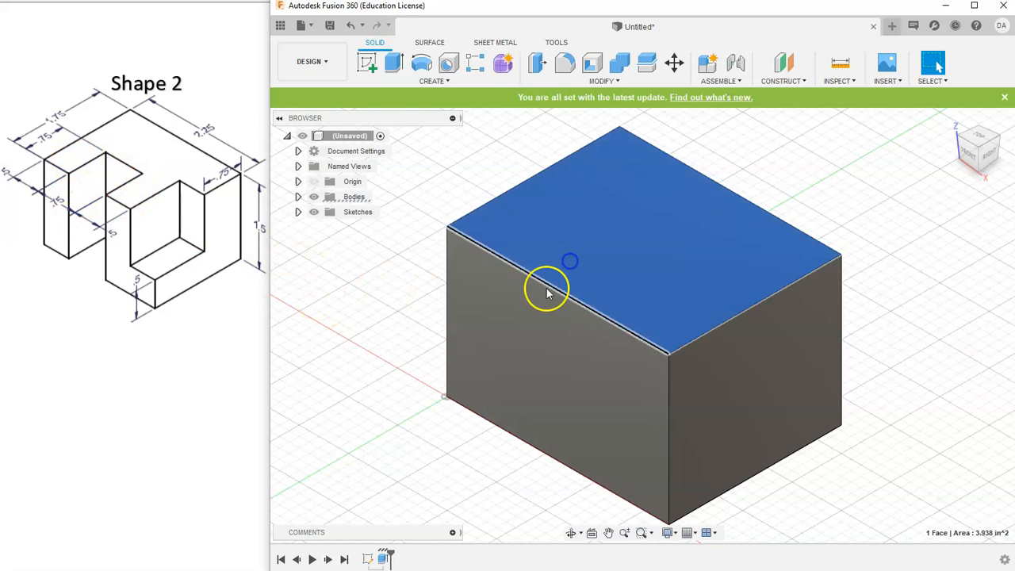
left_click(367, 66)
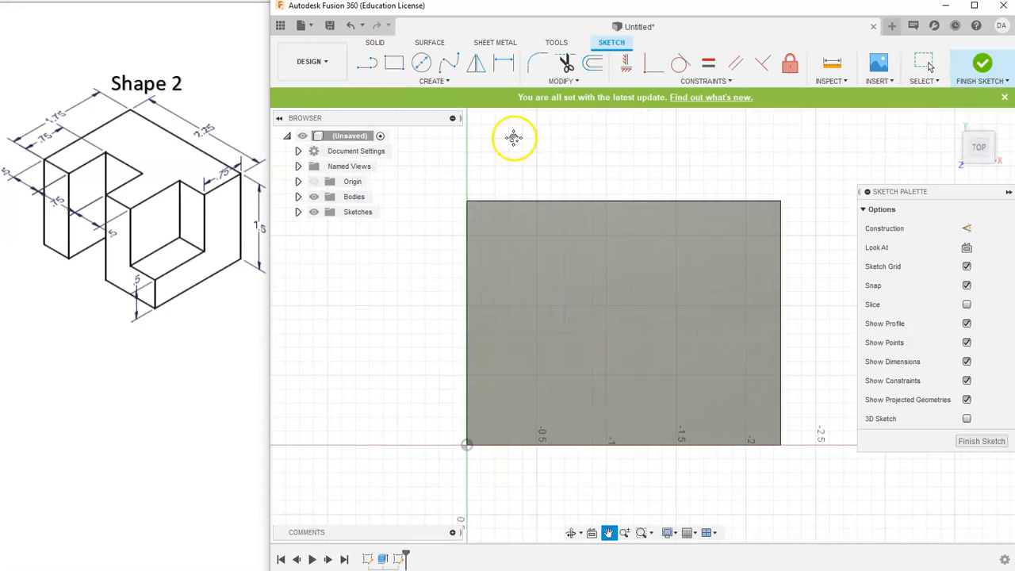
middle_click_drag(514, 138, 490, 138)
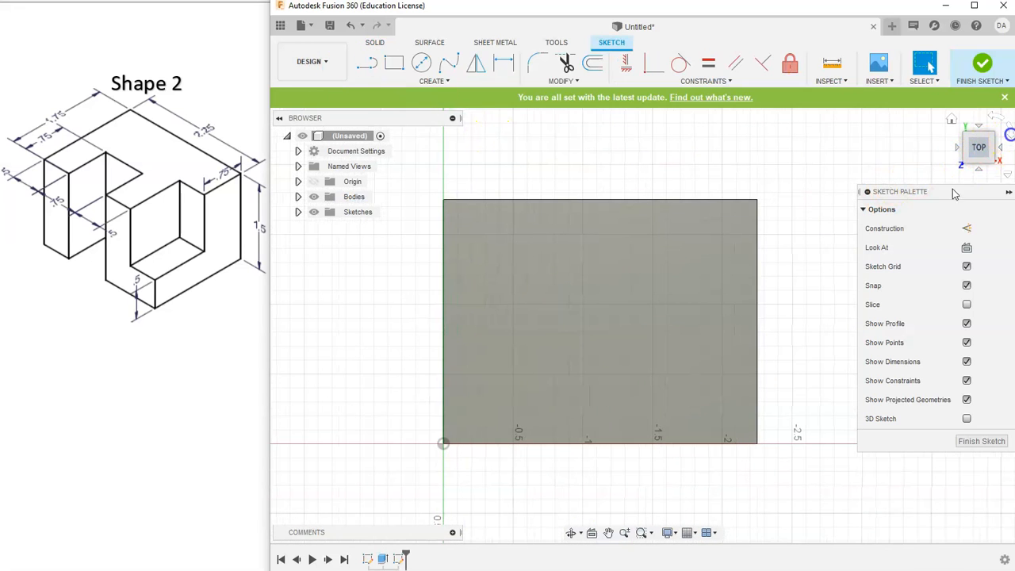
left_click(991, 118)
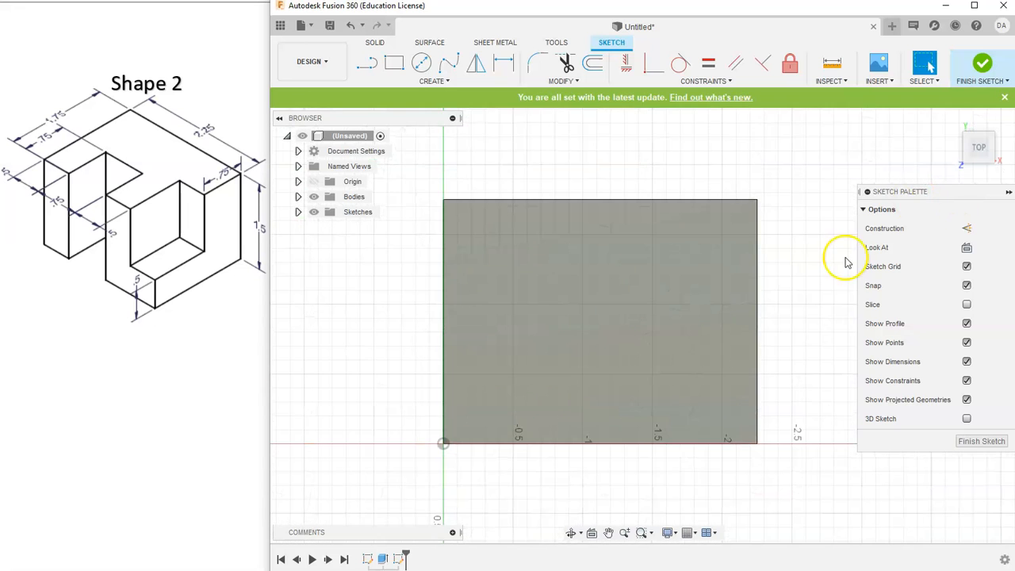
- Draw a small two-point rectangle inside the top face, near the origin corner but clear of the block's edges
left_click(393, 65)
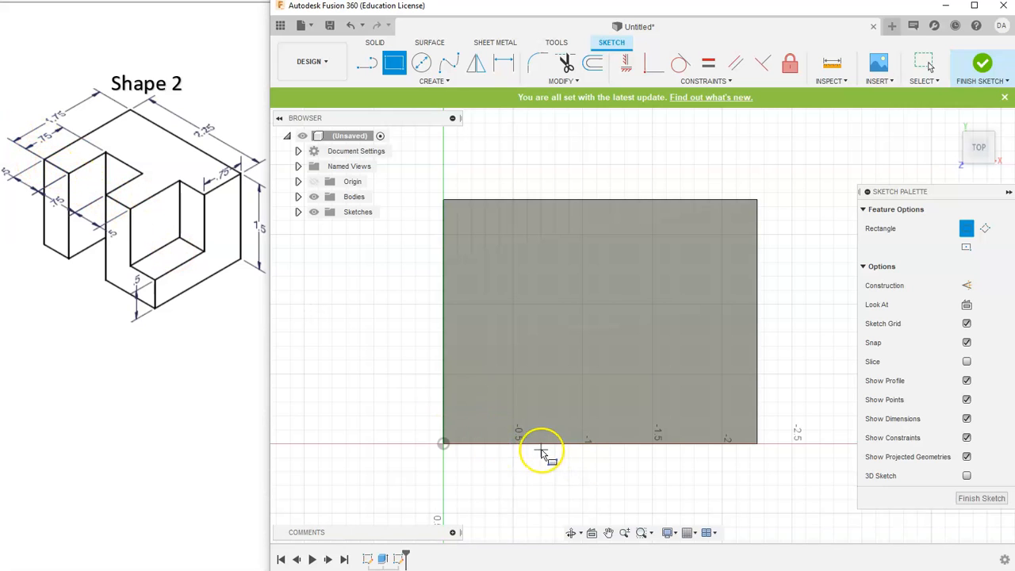
left_click(486, 419)
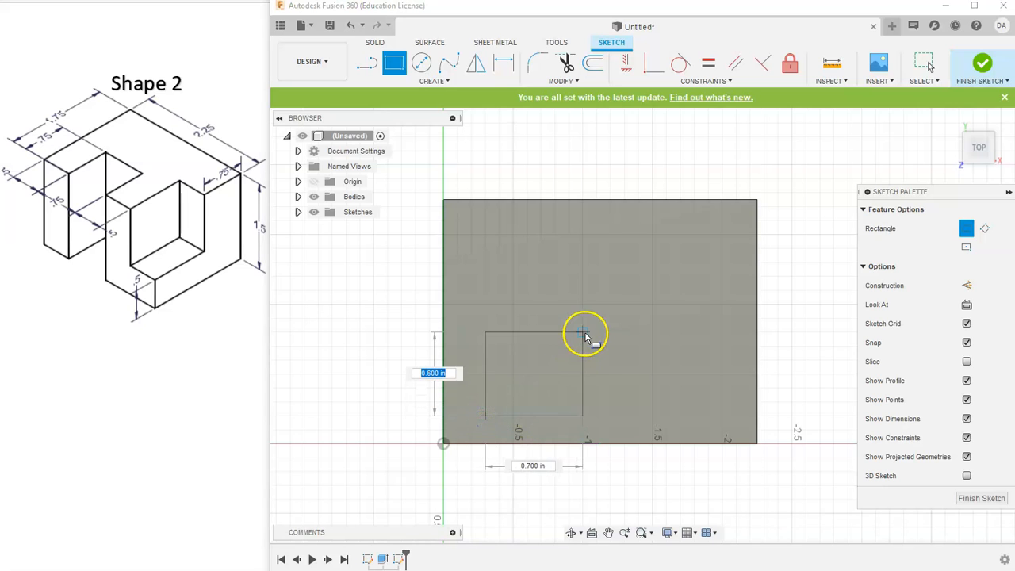
left_click(599, 324)
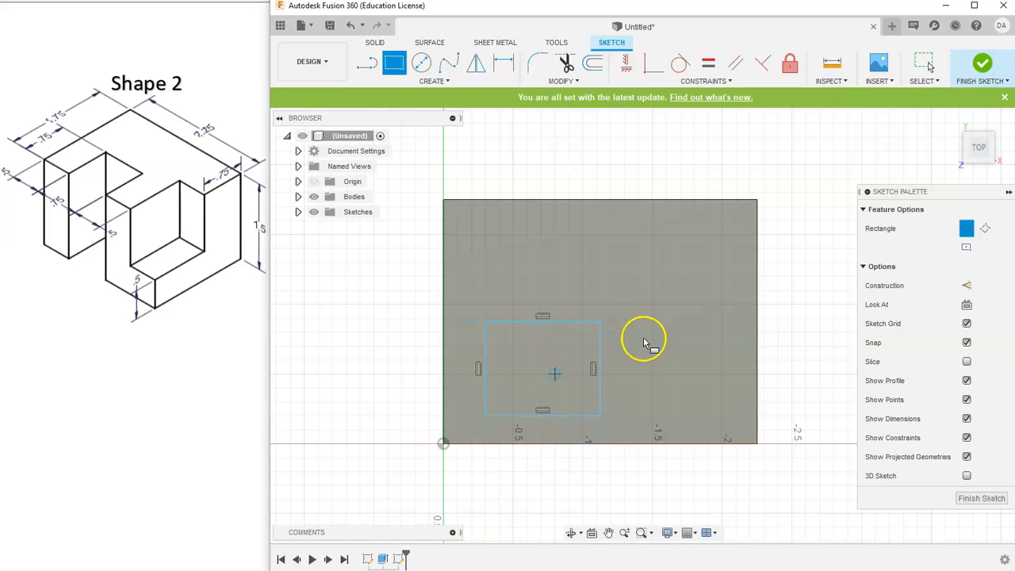
- Apply a Collinear constraint between the small rectangle's side nearest the front and the block's front edge
left_click(728, 83)
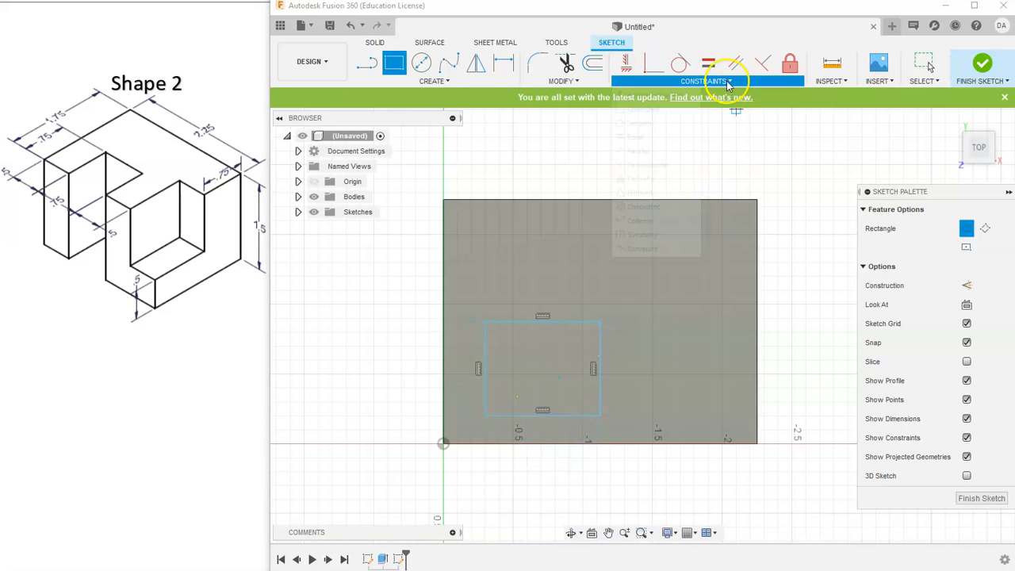
left_click(650, 223)
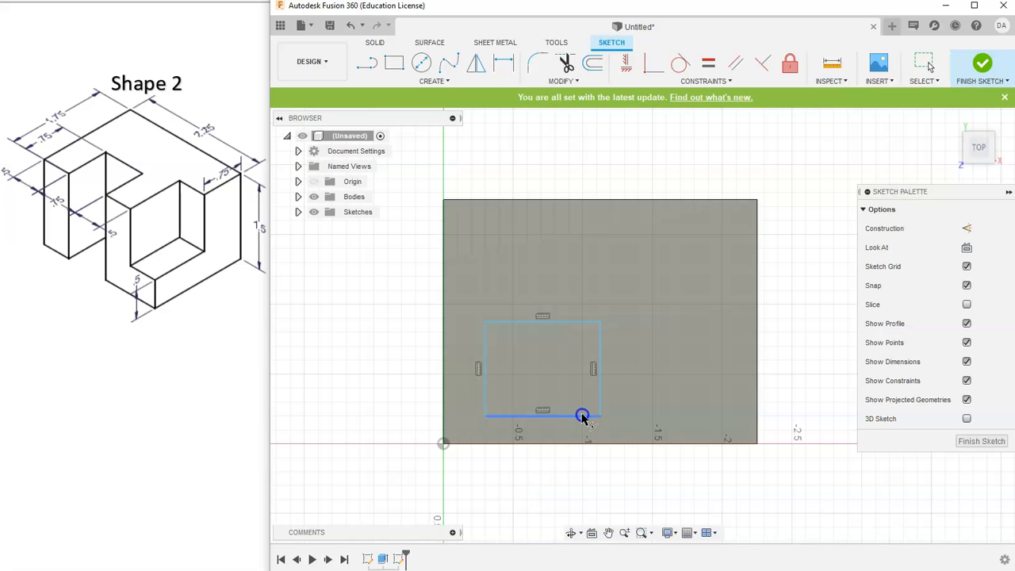
left_click(566, 442)
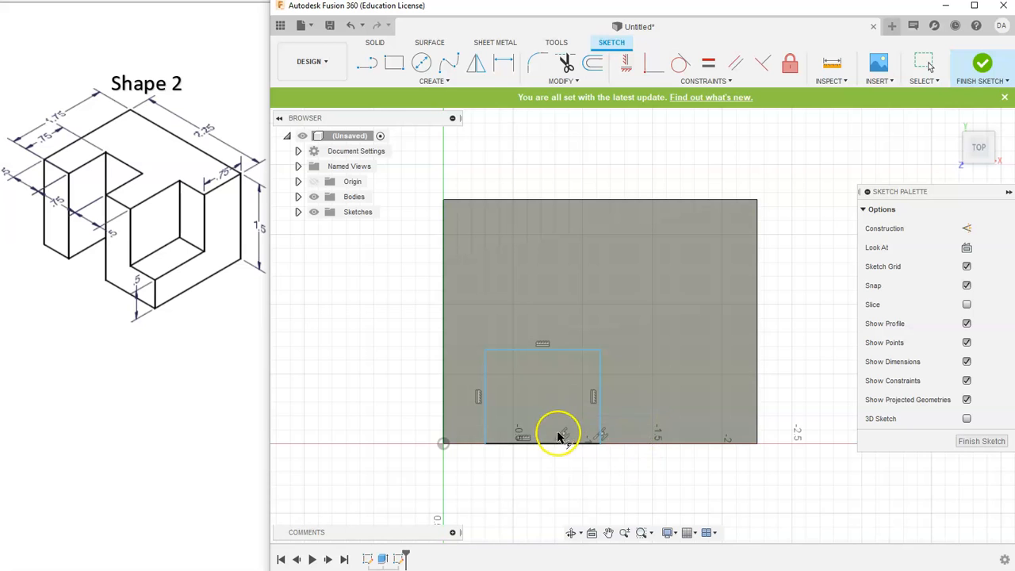
left_click(704, 81)
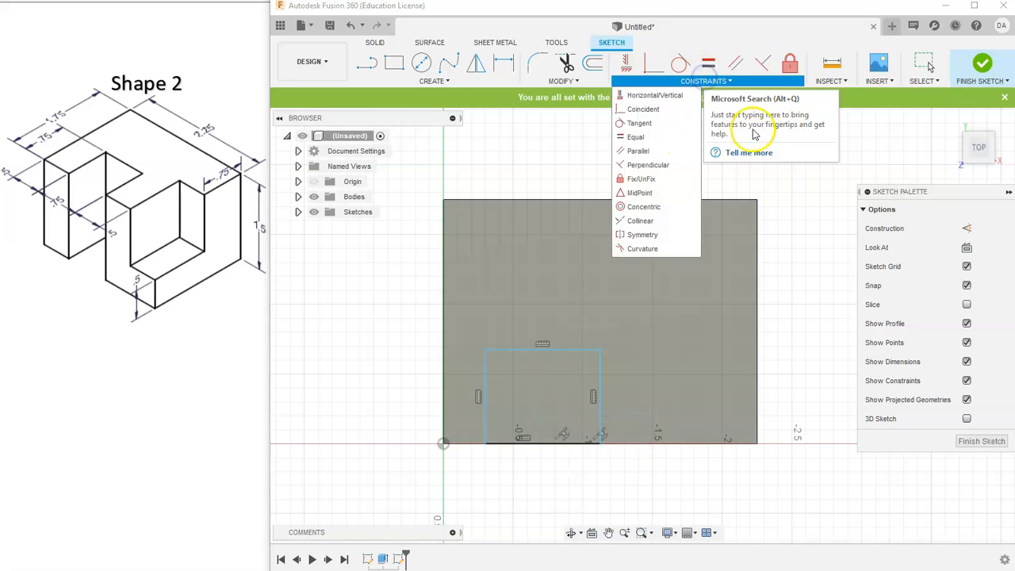
left_click(524, 161)
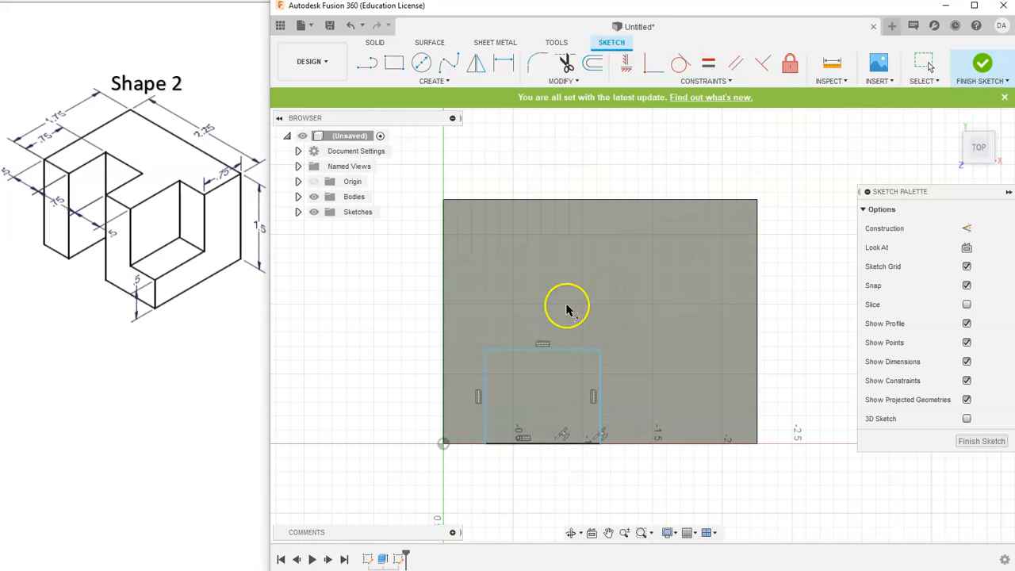
left_click(951, 121)
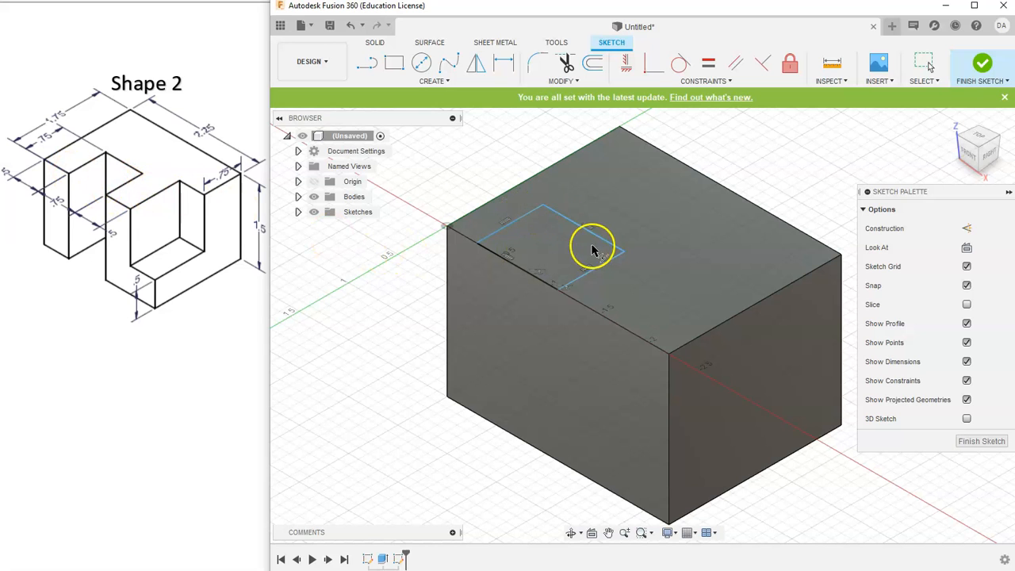
left_click(974, 139)
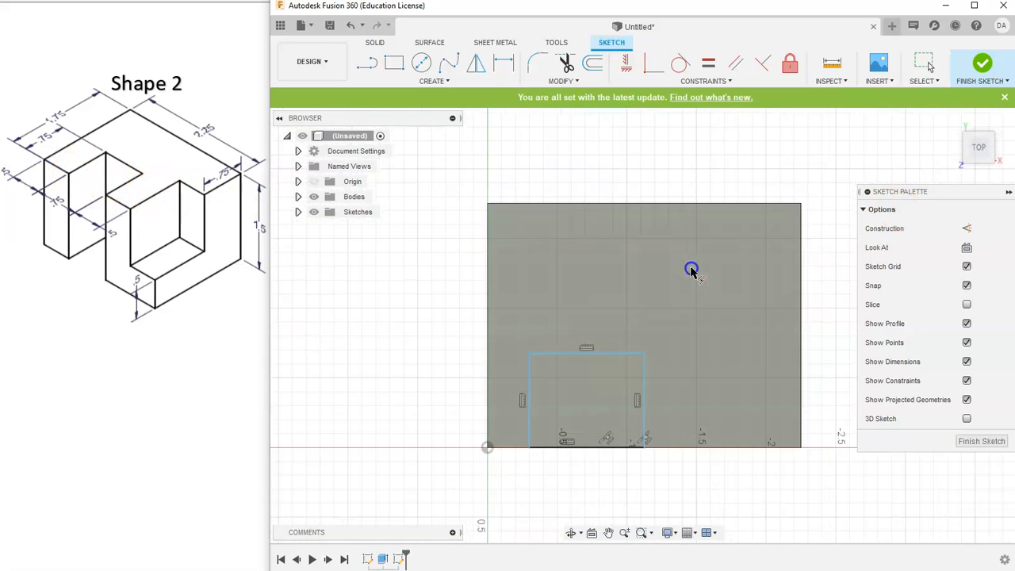
- Dimension the gap between the block's origin-side edge and the rectangle's nearest side and set it to 0.5 in
left_click(503, 63)
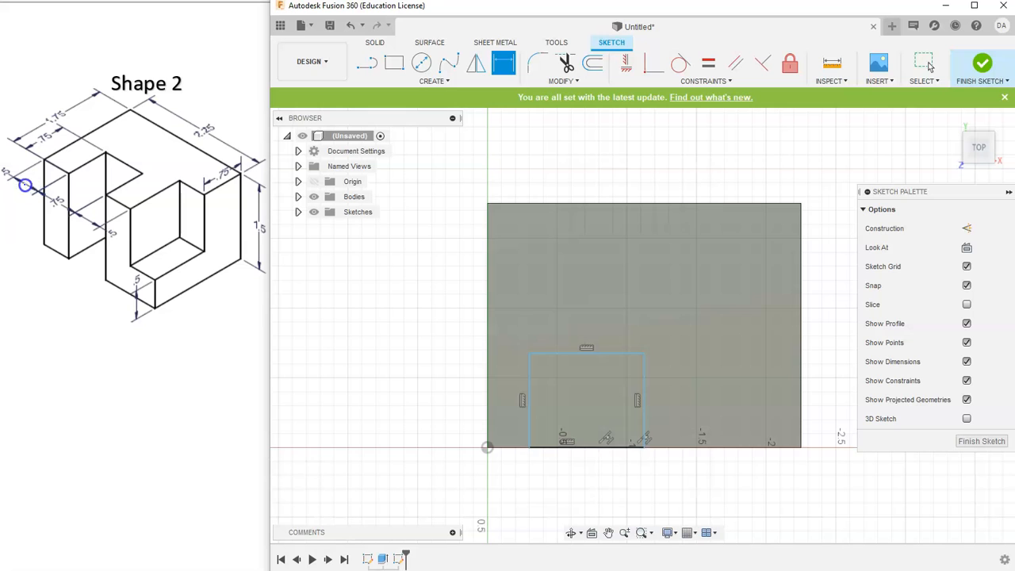
left_click(480, 370)
left_click(531, 387)
left_click(523, 468)
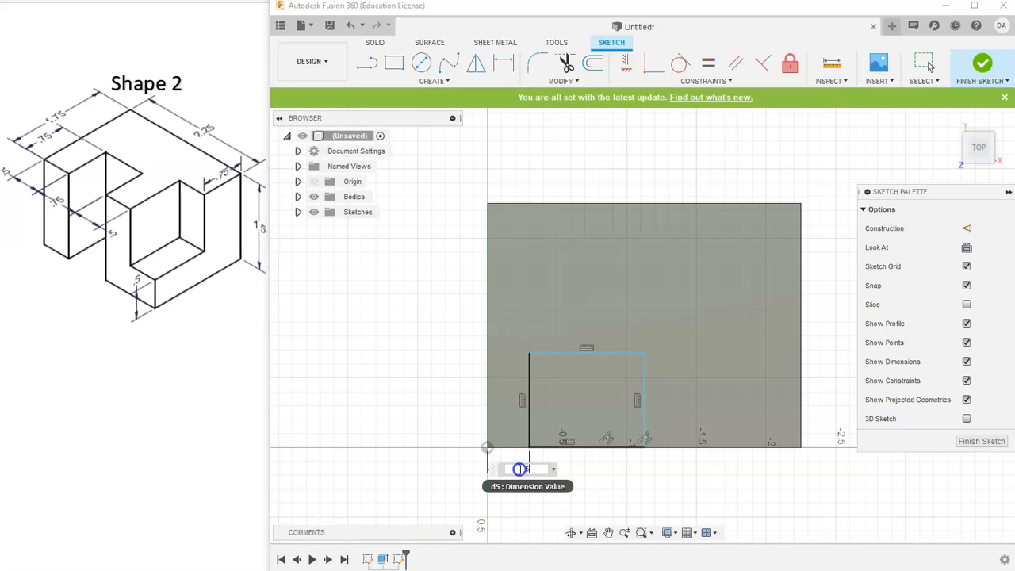
type(".5")
key("Return")
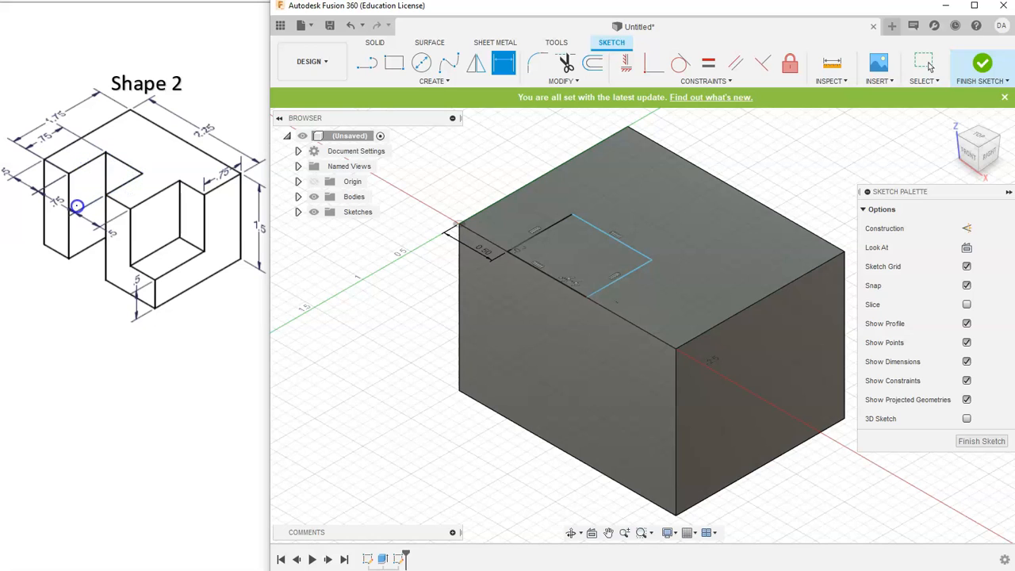
- Dimension the rectangle's width along the block's front edge and set it to 0.75 in
left_click(544, 230)
left_click(628, 277)
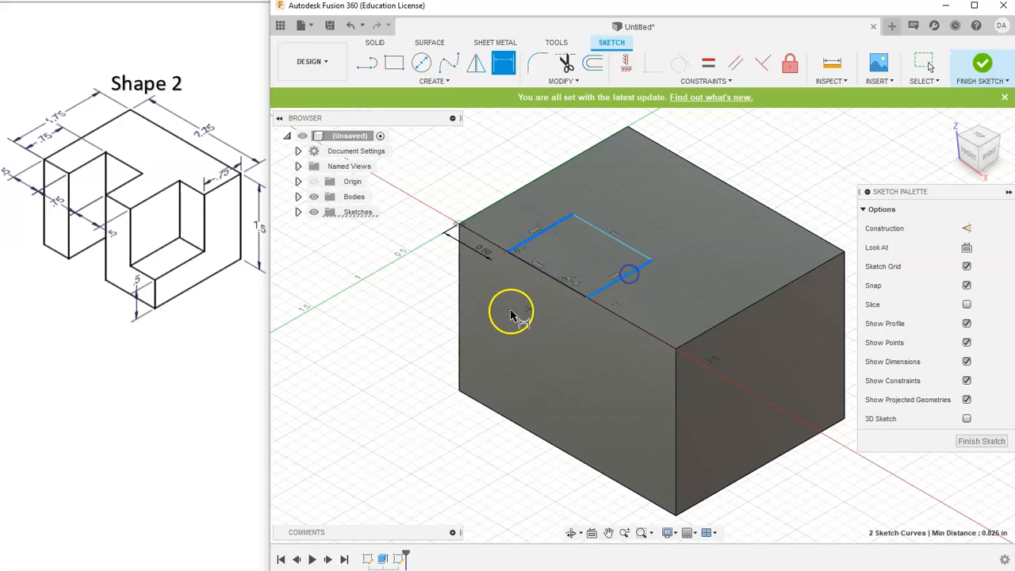
left_click(521, 290)
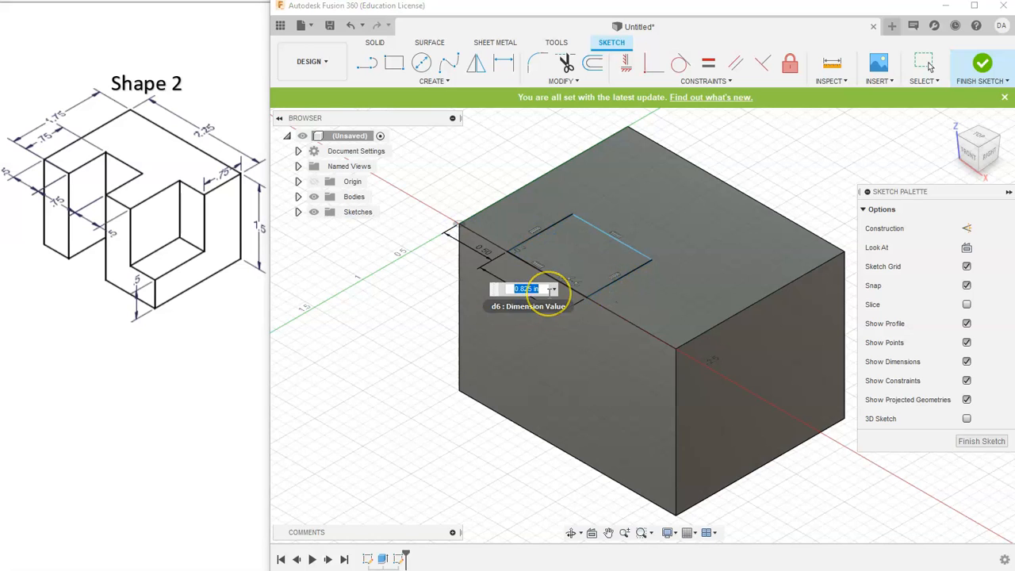
type(".75")
key("Return")
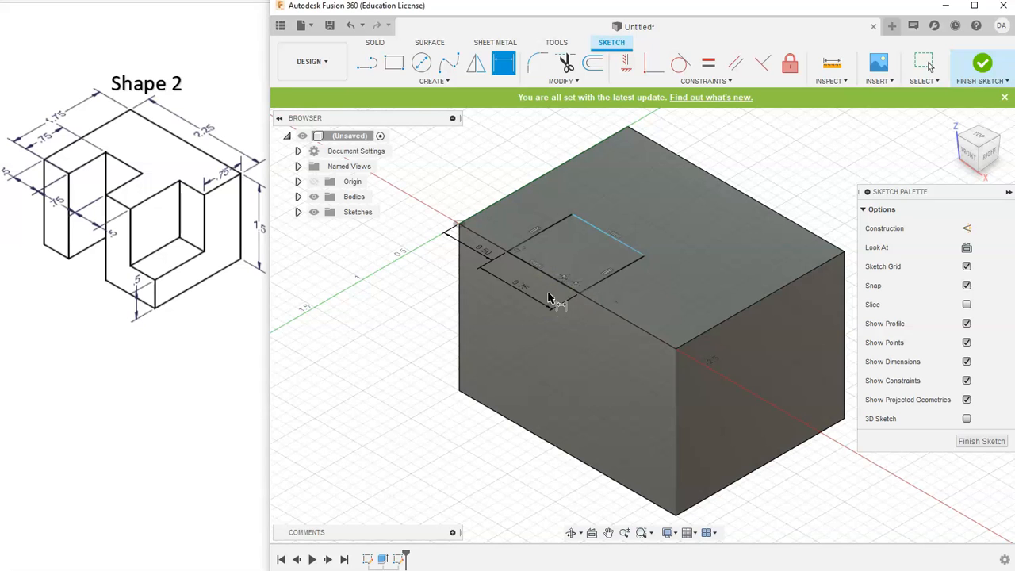
- Dimension the rectangle's depth from the block's front edge to its back side and set it to 0.75 in
left_click(983, 137)
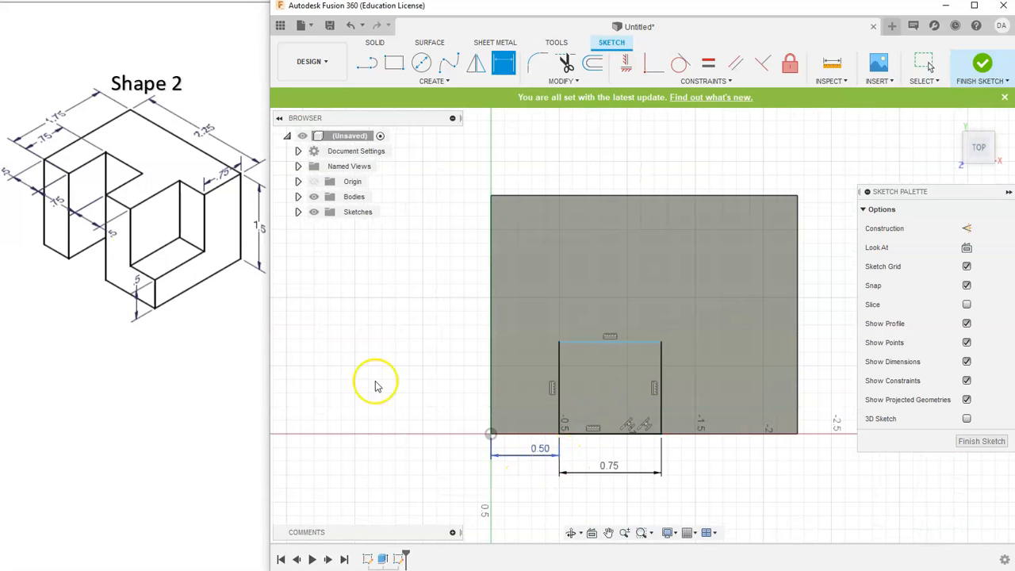
left_click(980, 126)
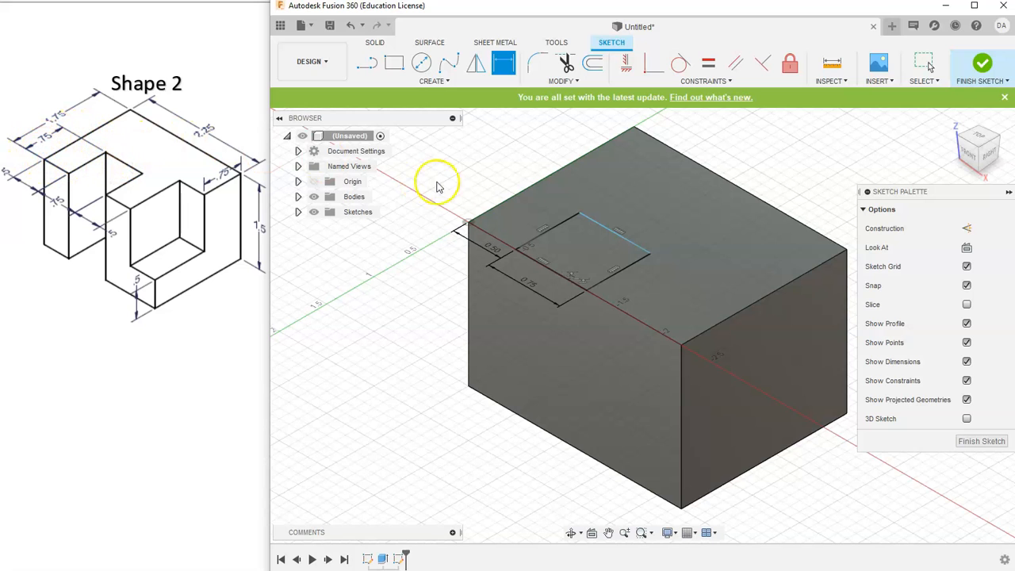
left_click(591, 222)
left_click(526, 258)
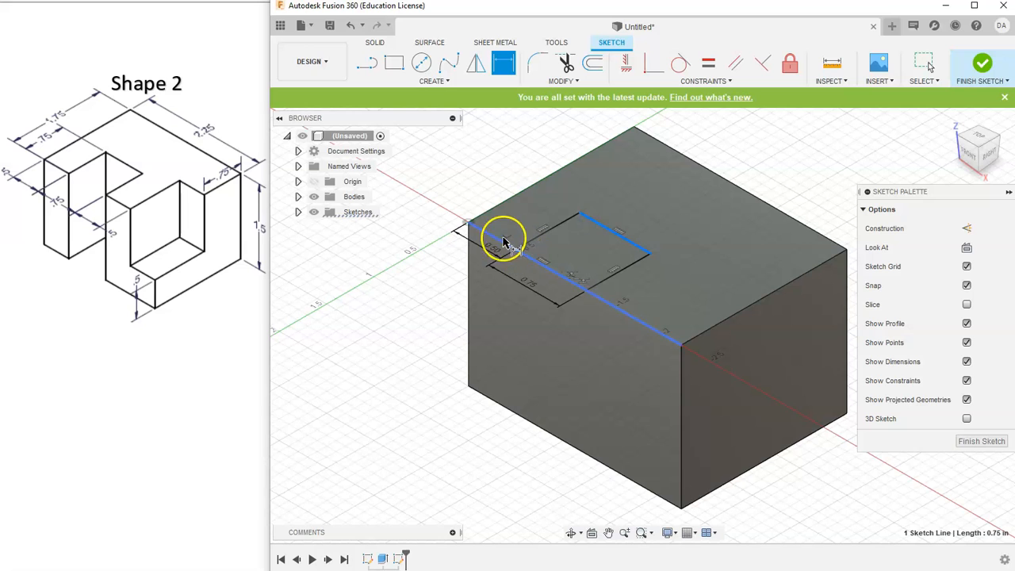
left_click(471, 180)
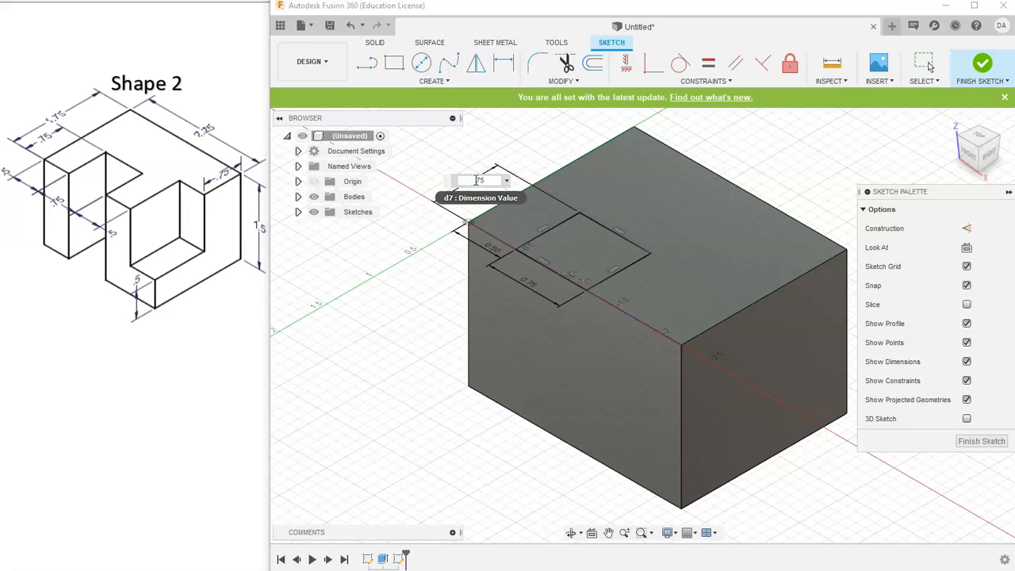
type(".75")
key("Return")
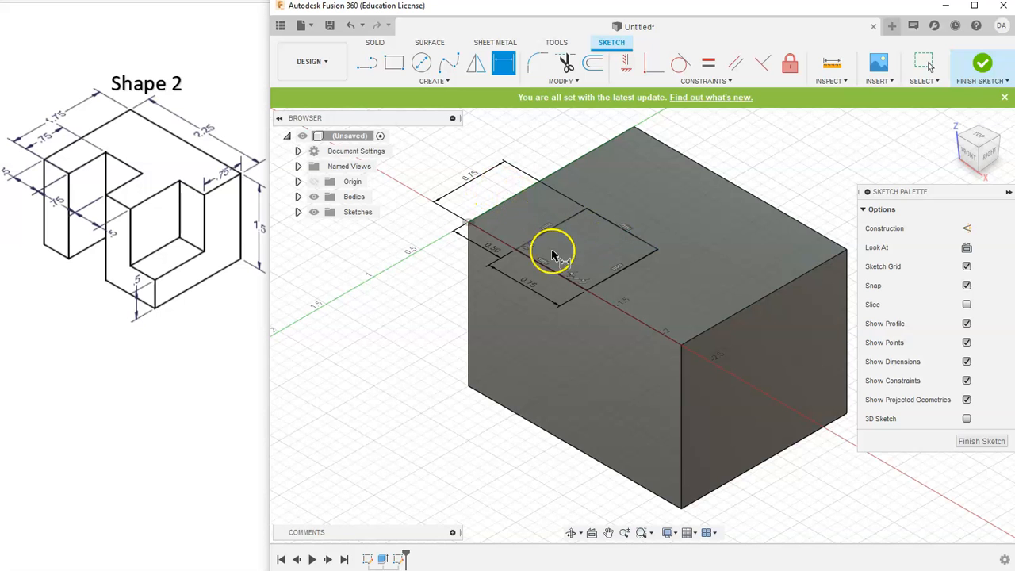
- Finish the sketch and cut-extrude the 0.75 in square profile down through the whole block with the extent set to All
left_click(975, 137)
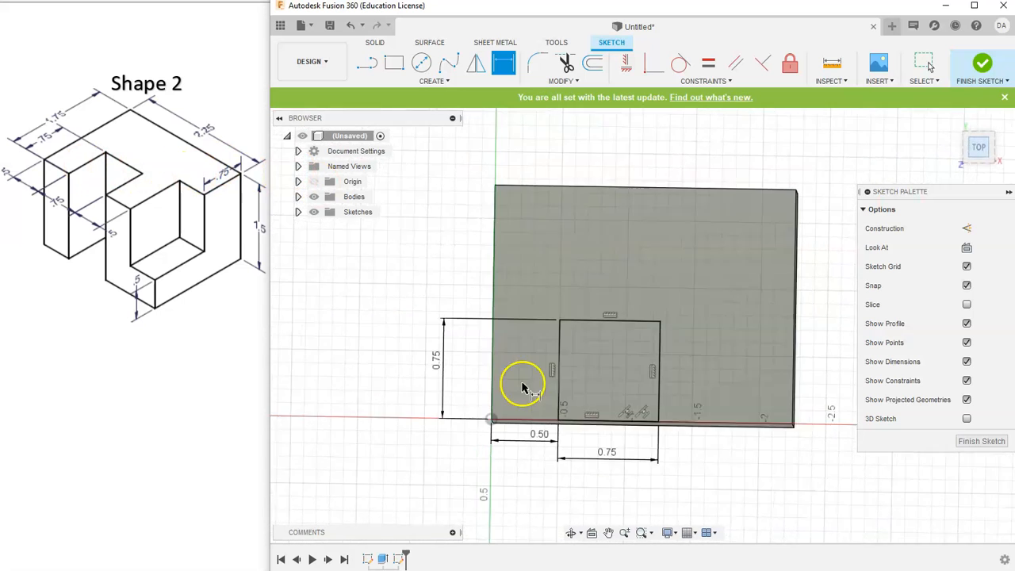
left_click(985, 67)
left_click(951, 119)
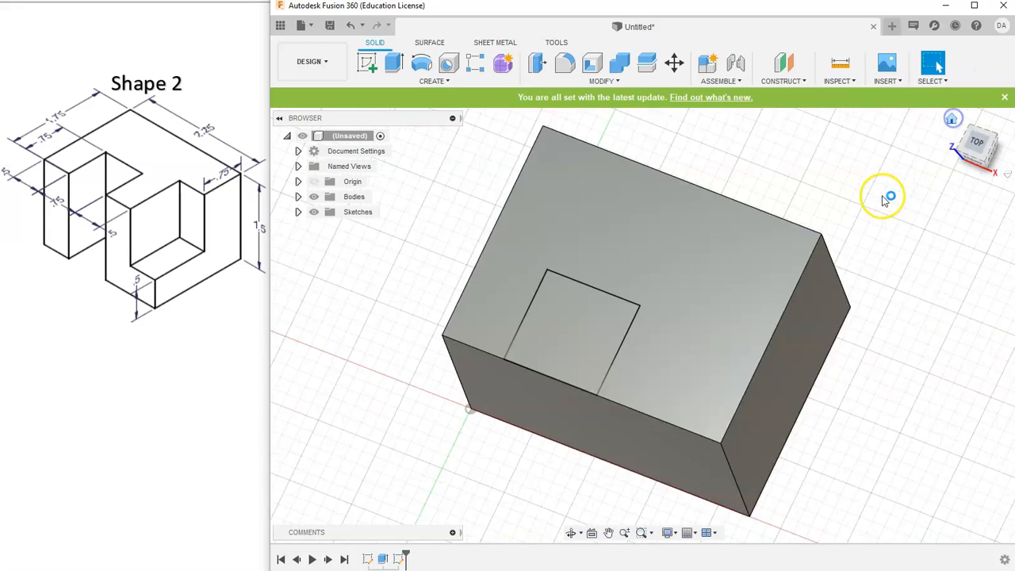
left_click(394, 63)
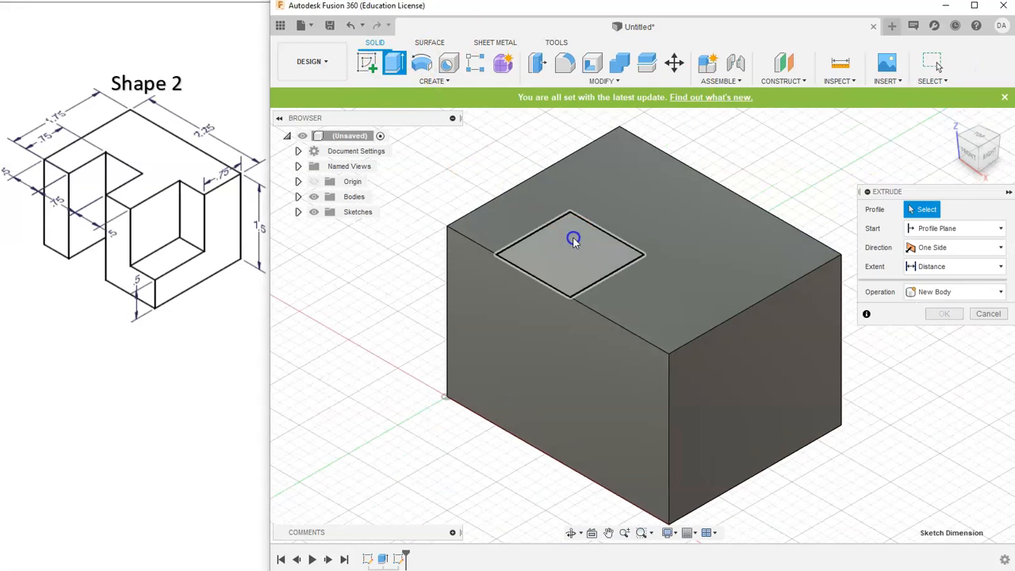
left_click(573, 240)
left_click_drag(571, 238, 570, 321)
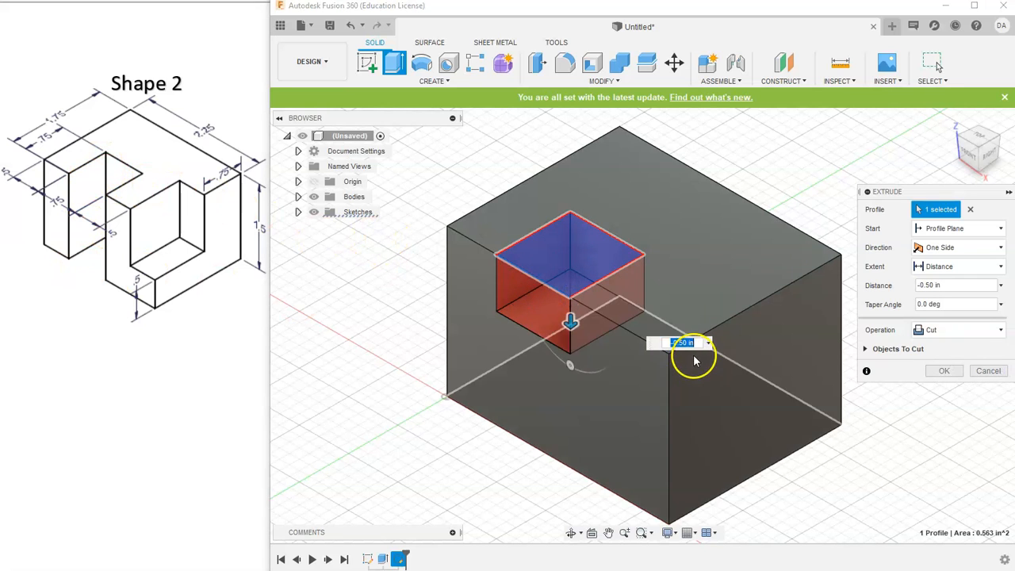
left_click(1000, 266)
left_click(943, 313)
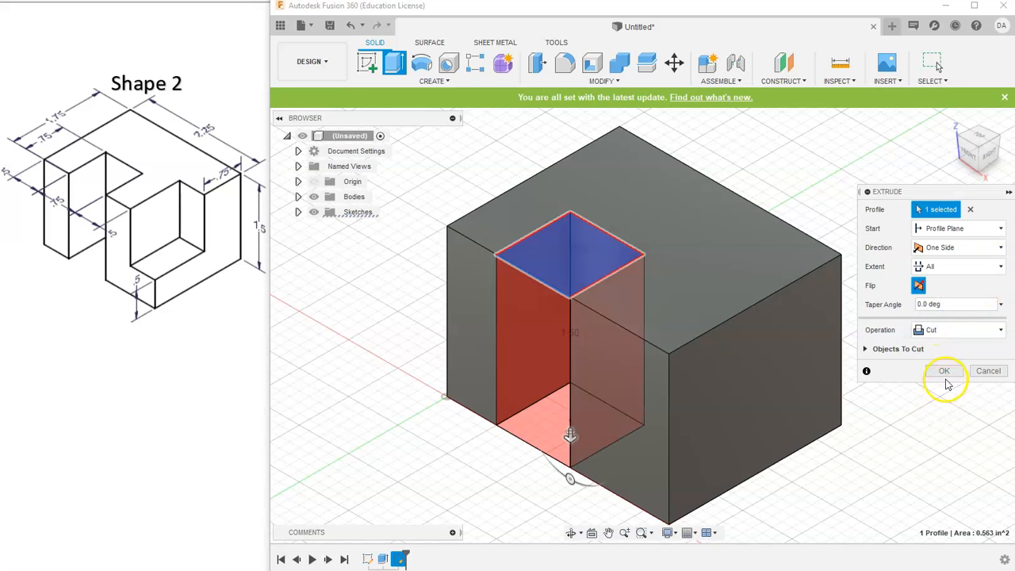
left_click(944, 371)
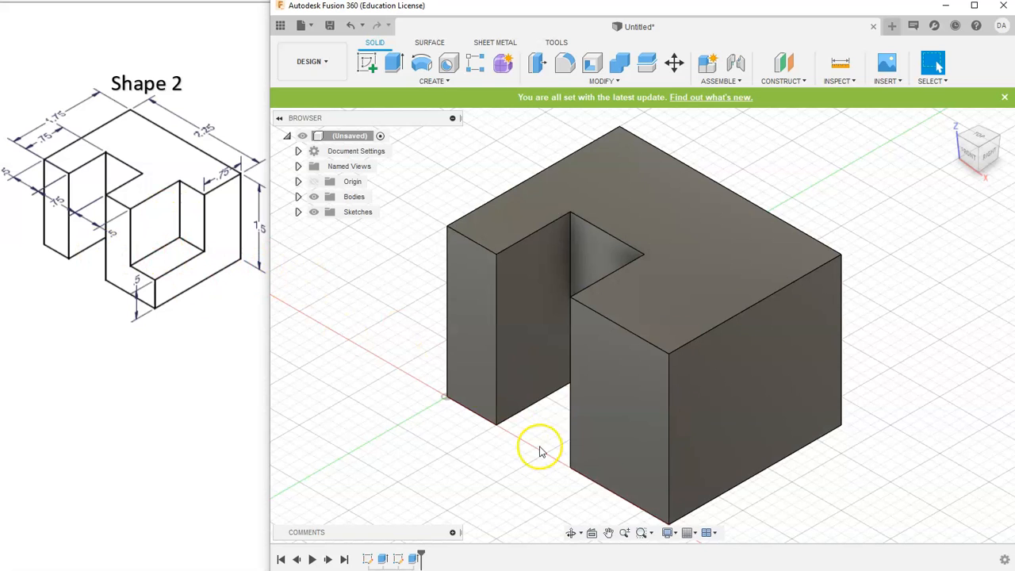
- Start a sketch on the front face of the wider leg and draw a rectangle about 0.55 in wide from its upper outer corner
left_click(636, 378)
left_click(366, 63)
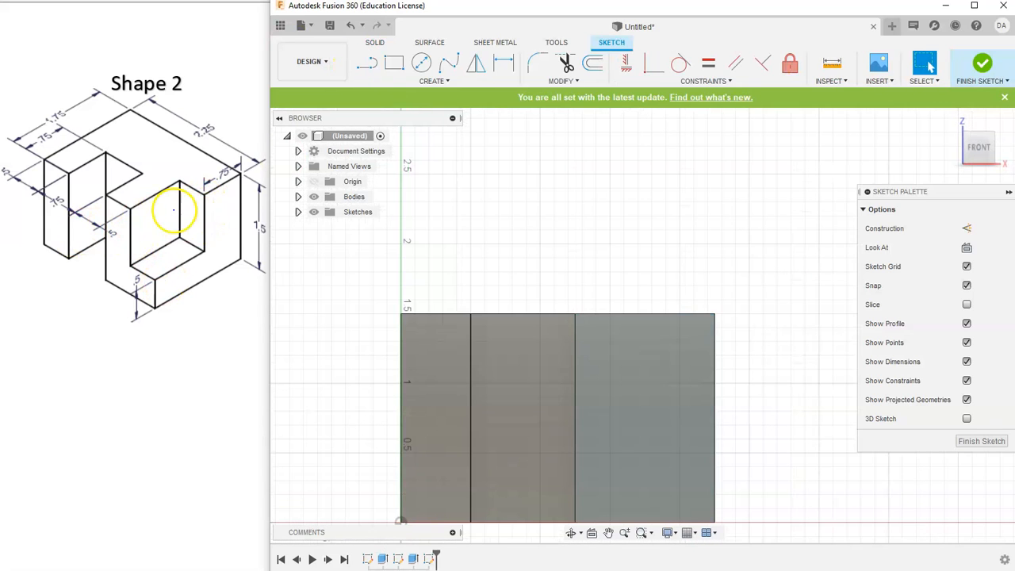
left_click(393, 62)
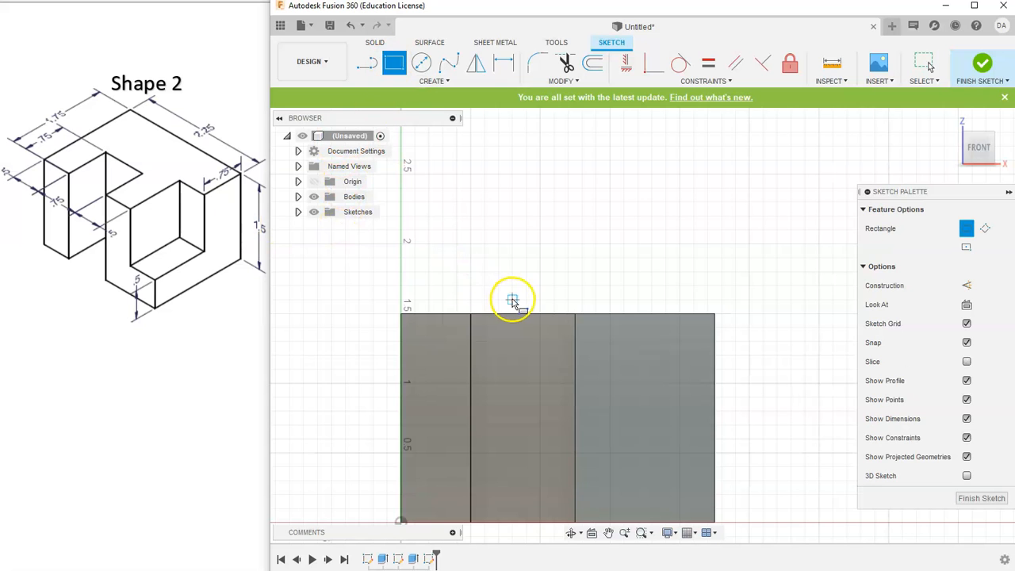
left_click(713, 315)
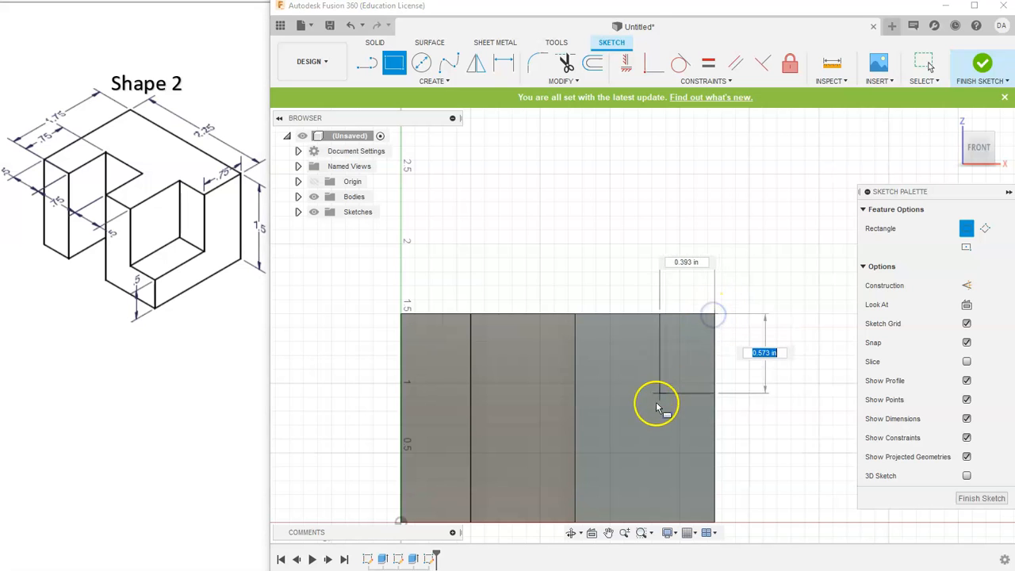
left_click(637, 454)
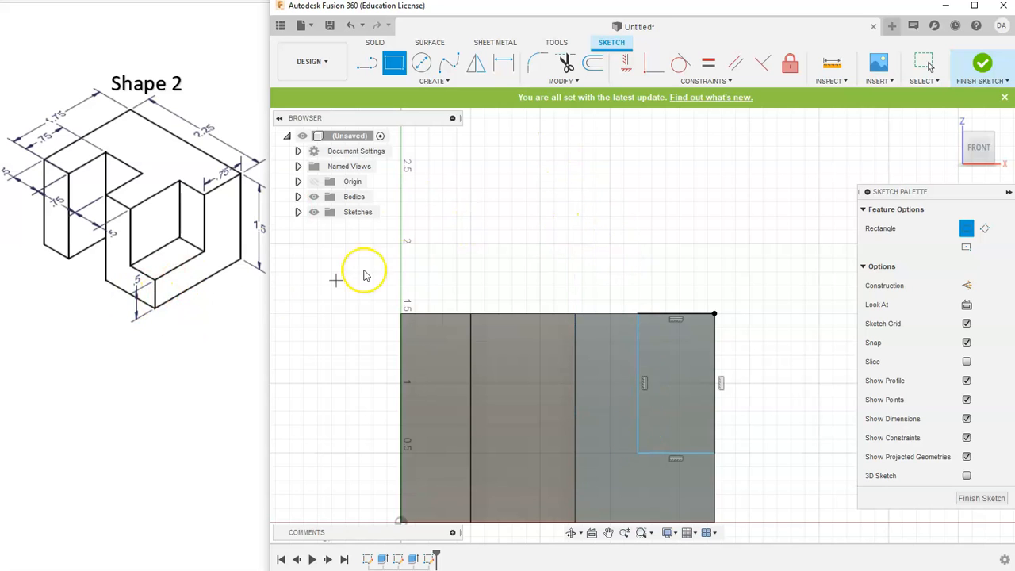
right_click(688, 255)
left_click(651, 255)
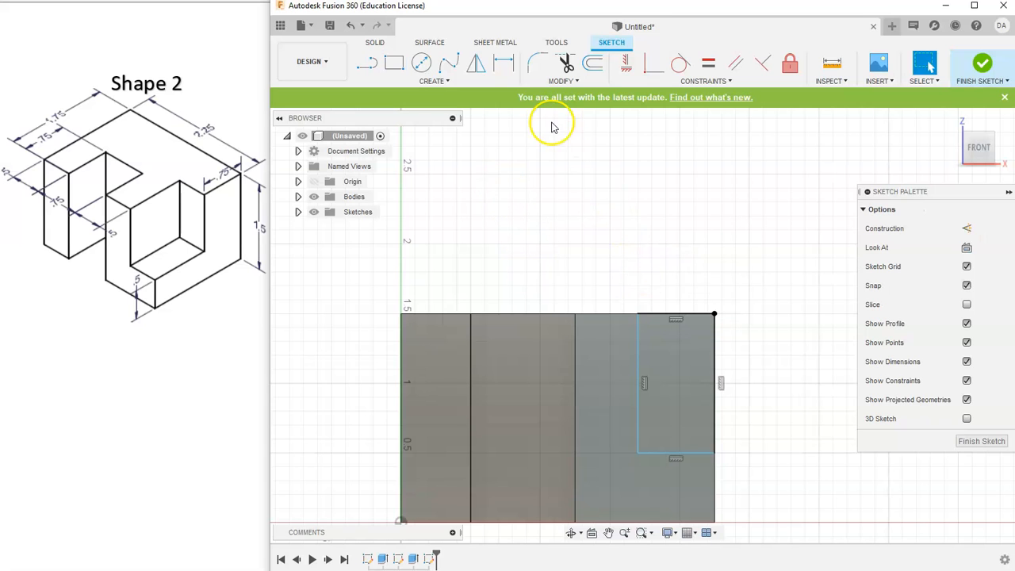
- Dimension the height of the rectangle's lower side above the block's bottom edge and set it to 0.5 in
left_click(512, 70)
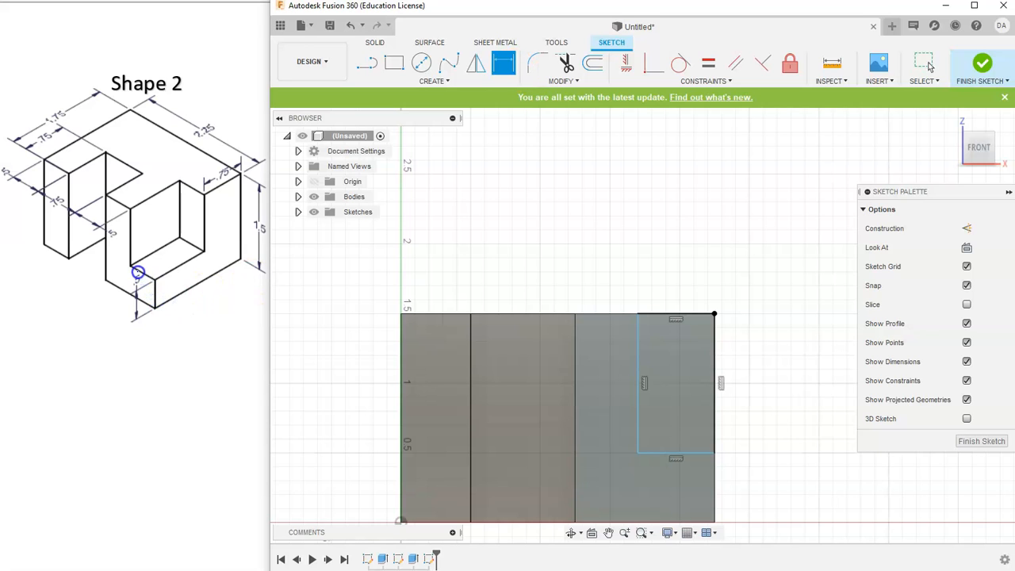
left_click(650, 456)
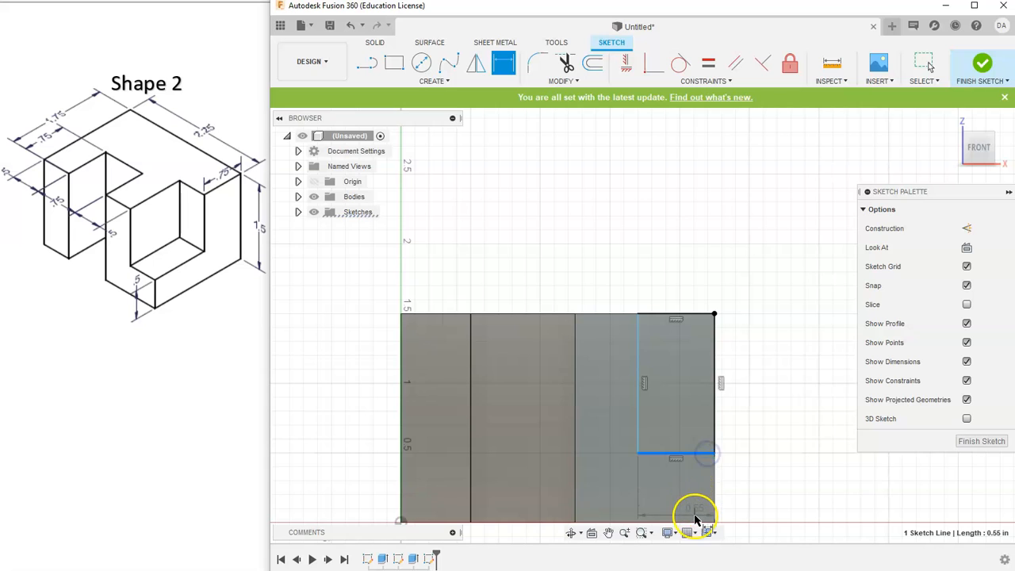
left_click(695, 522, "ctrl")
left_click(736, 484)
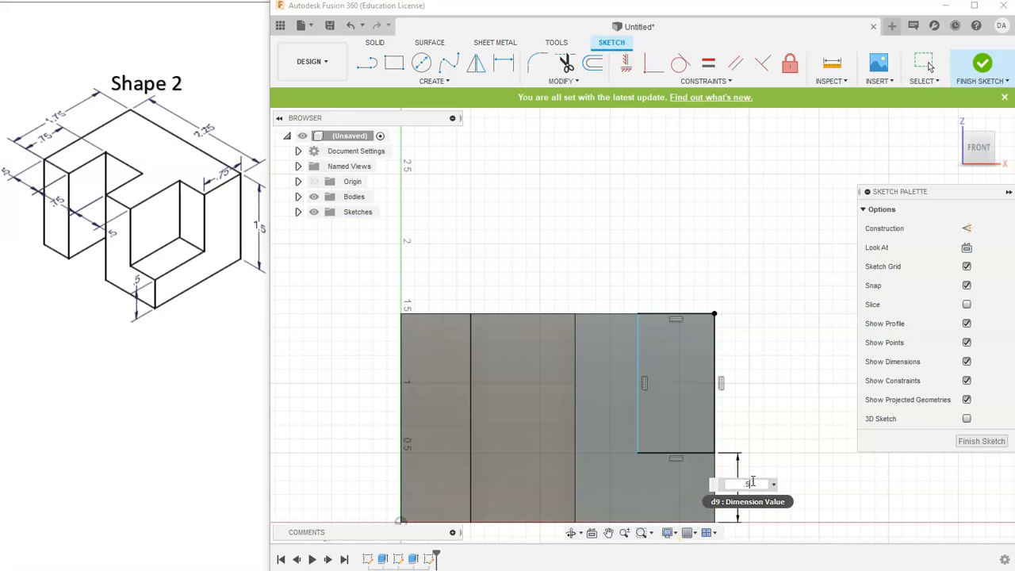
key("Return")
- Dimension the horizontal gap between the rectangle's inner side and the wider leg's inner edge and set it to 0.5 in
left_click(951, 119)
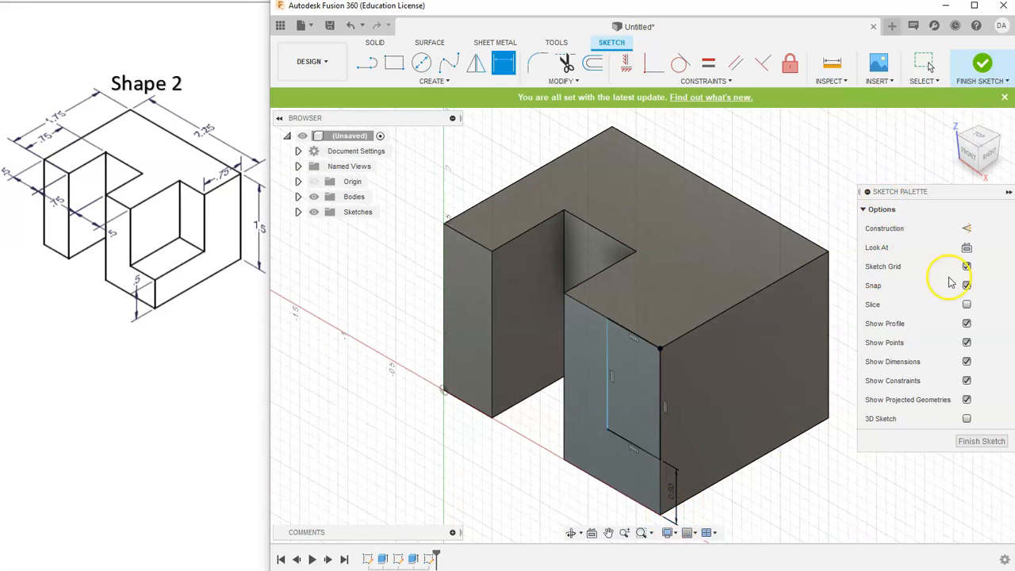
left_click(968, 152)
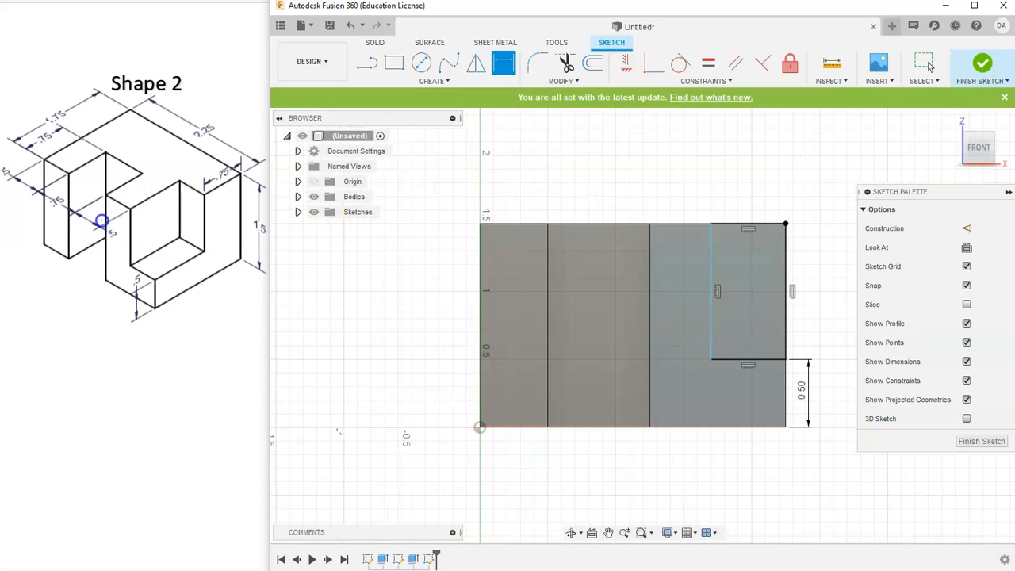
left_click(711, 239)
left_click(650, 238)
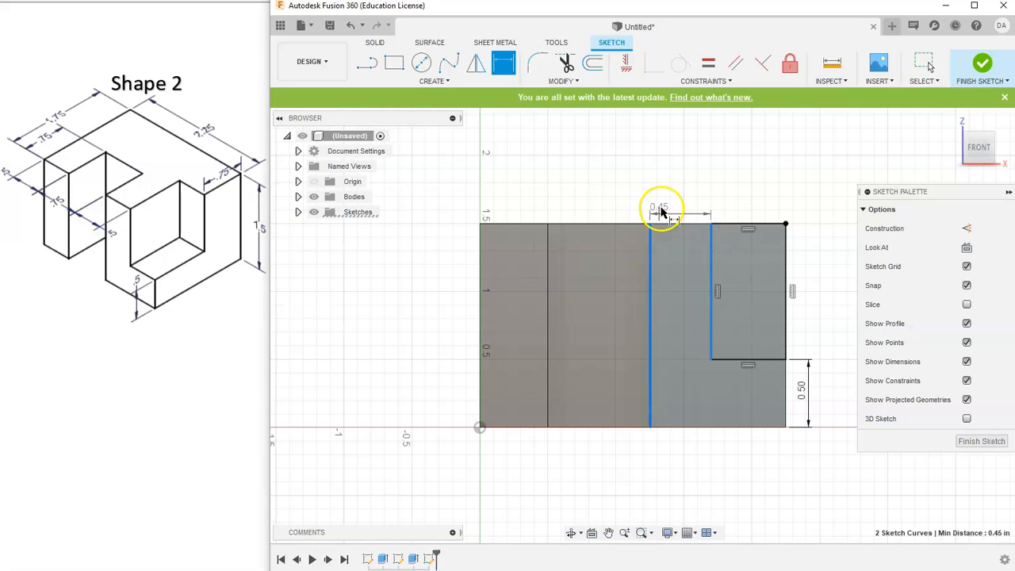
left_click(680, 198)
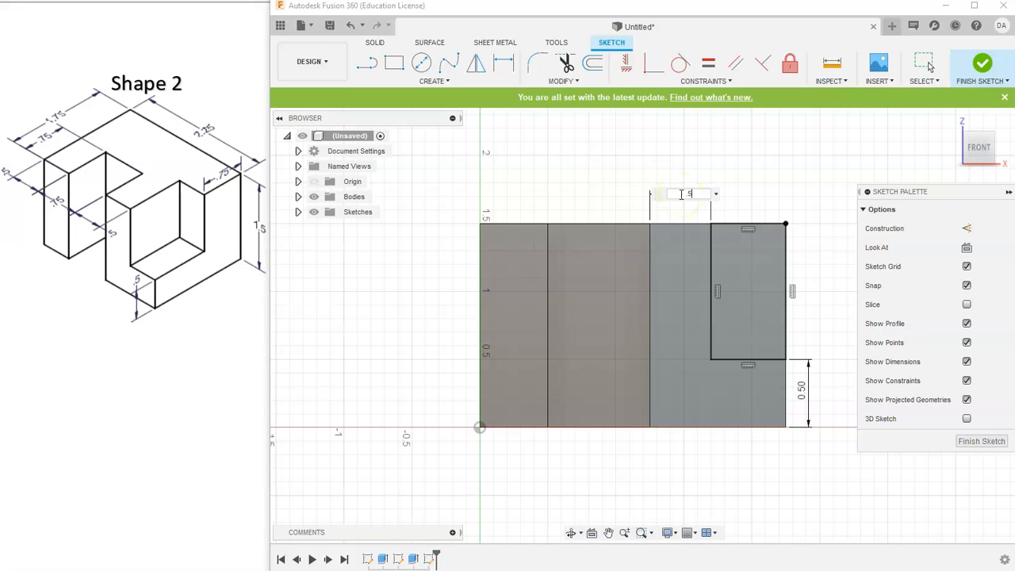
type(".5")
key("Return")
left_click(953, 125)
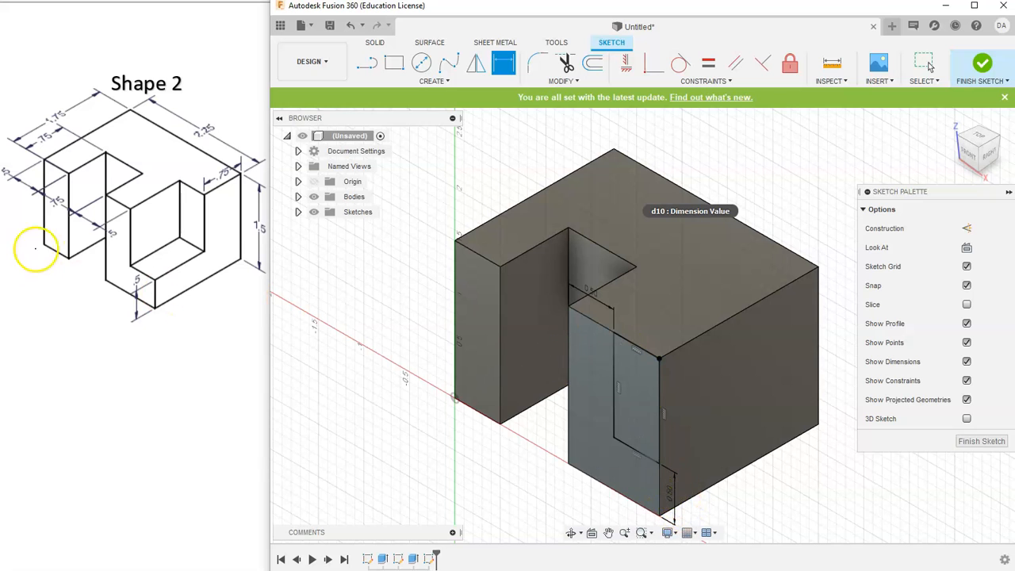
left_click(672, 490)
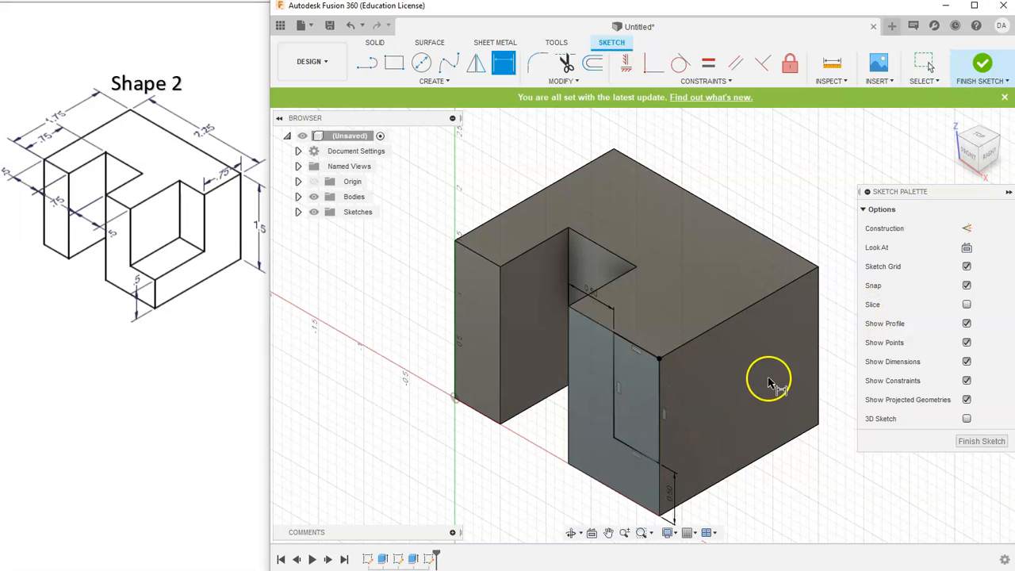
- Finish the sketch and cut-extrude the corner rectangle into the block with a distance of -1 in
left_click(981, 65)
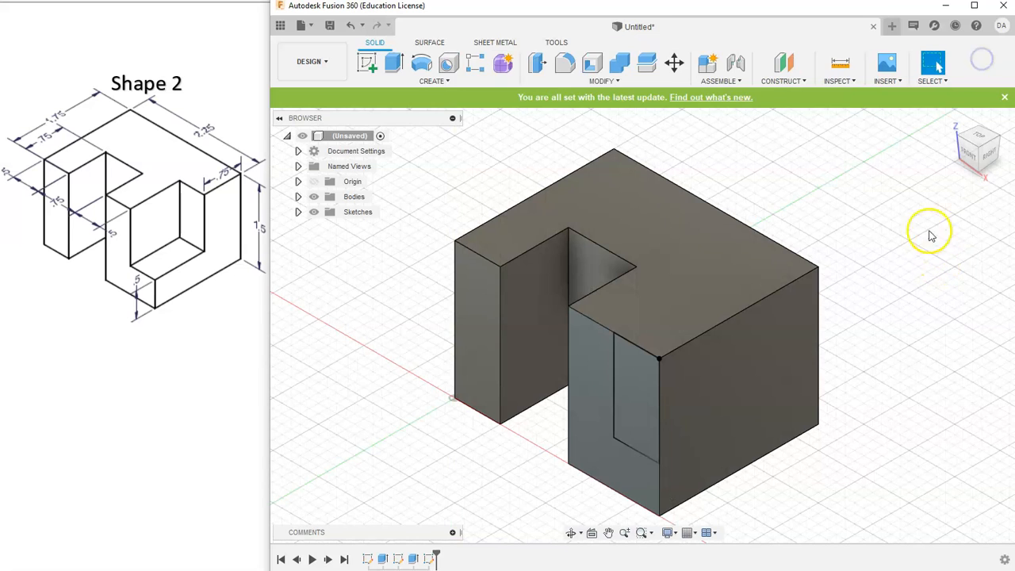
left_click(394, 63)
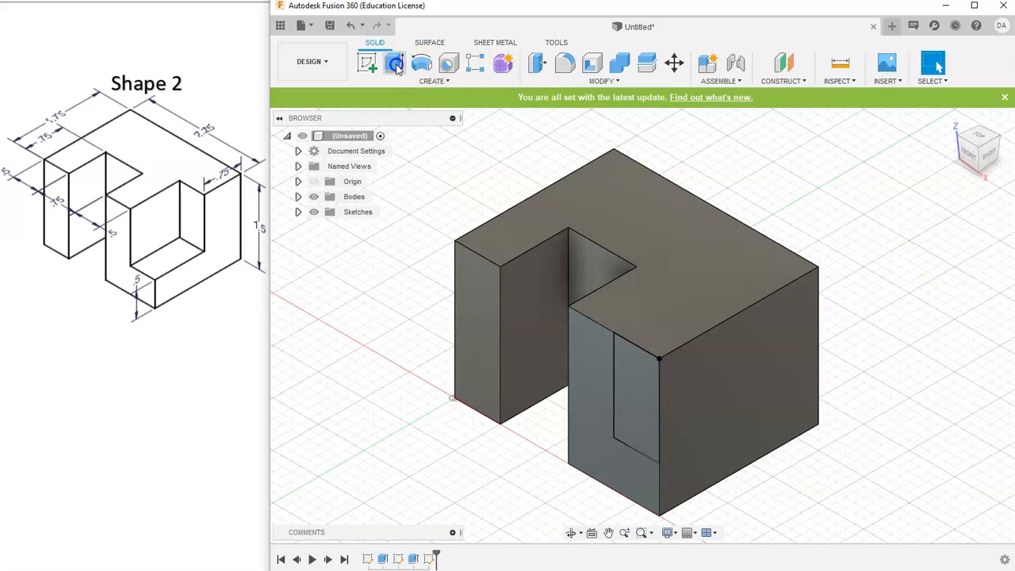
left_click(632, 387)
left_click_drag(626, 400, 645, 339)
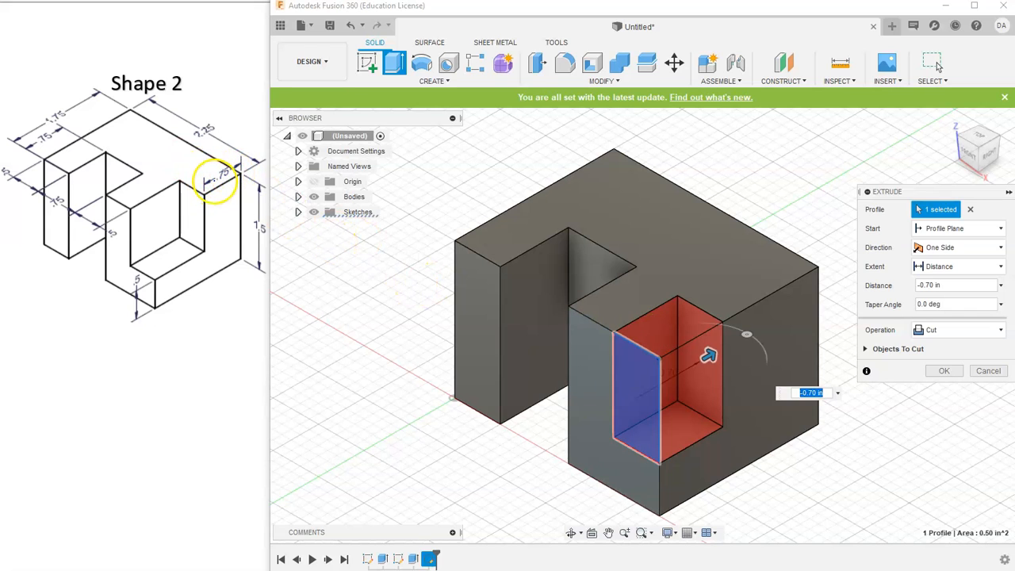
left_click_drag(707, 354, 722, 316)
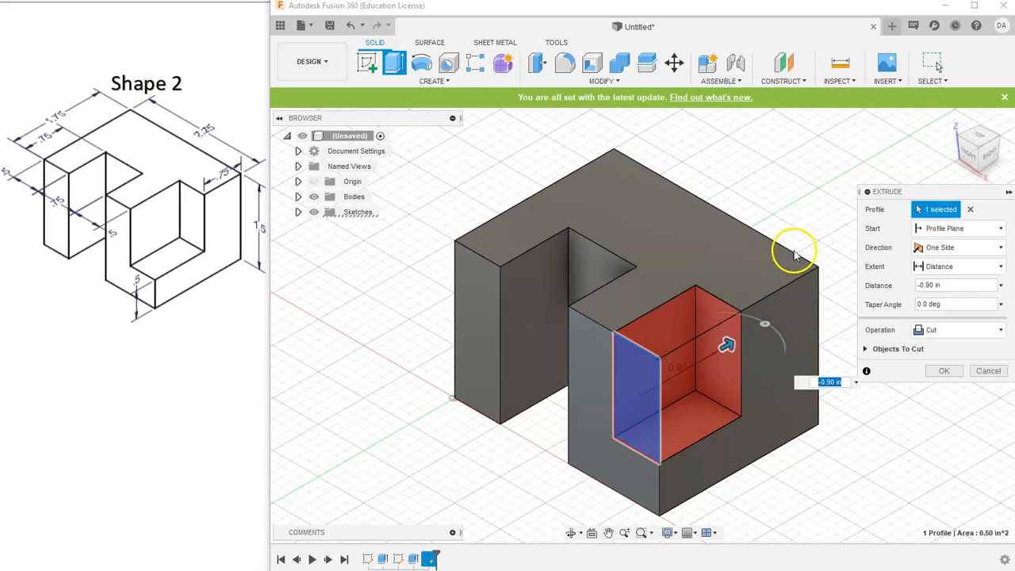
left_click_drag(736, 357, 738, 340)
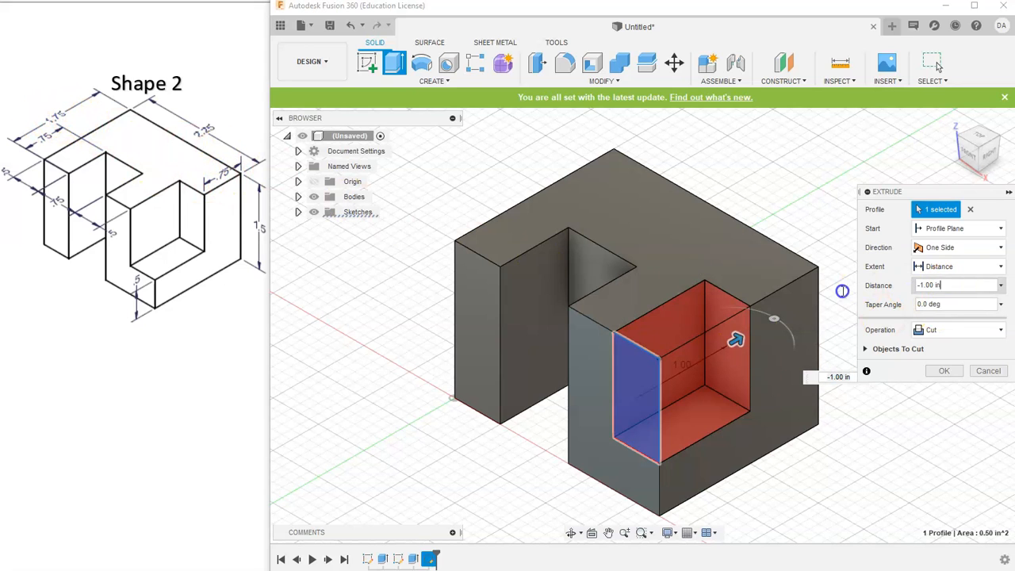
left_click(927, 285)
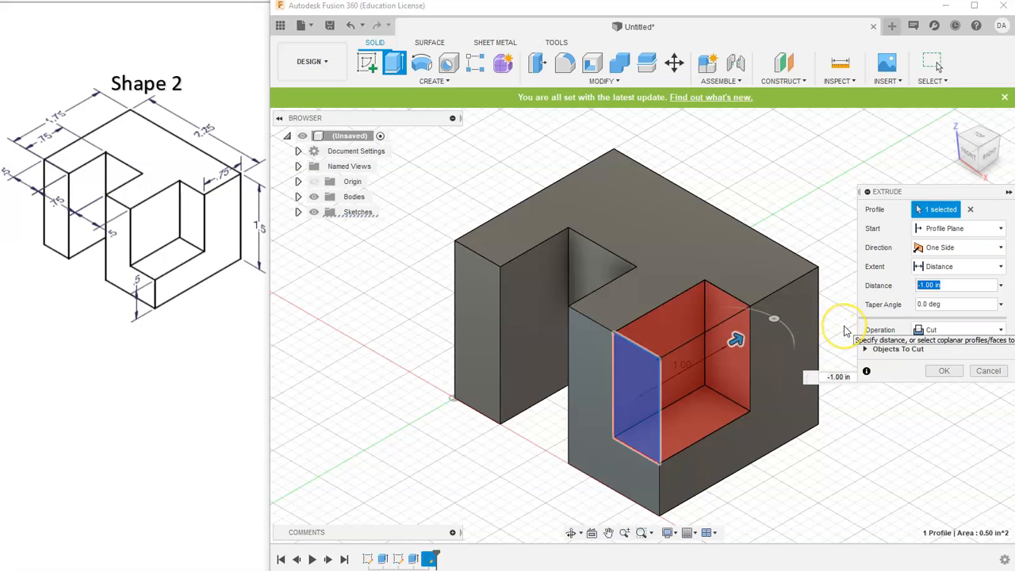
type("1")
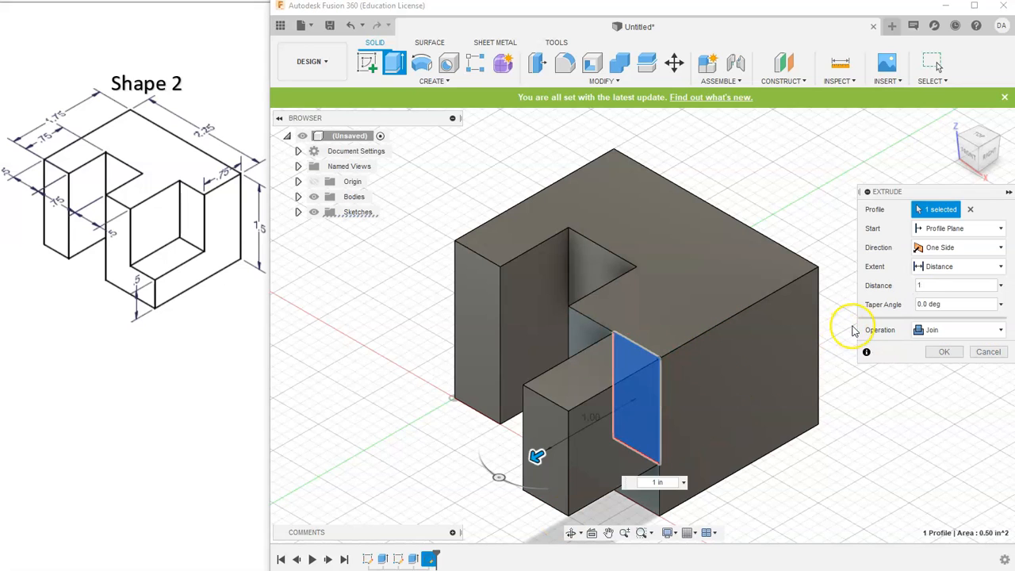
key("BackSpace")
type("-1")
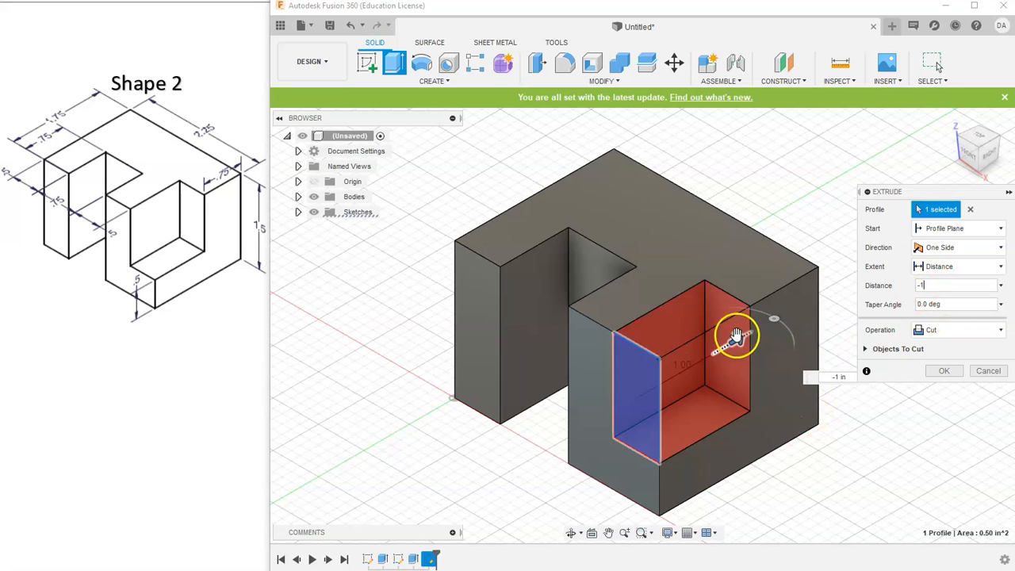
left_click(940, 372)
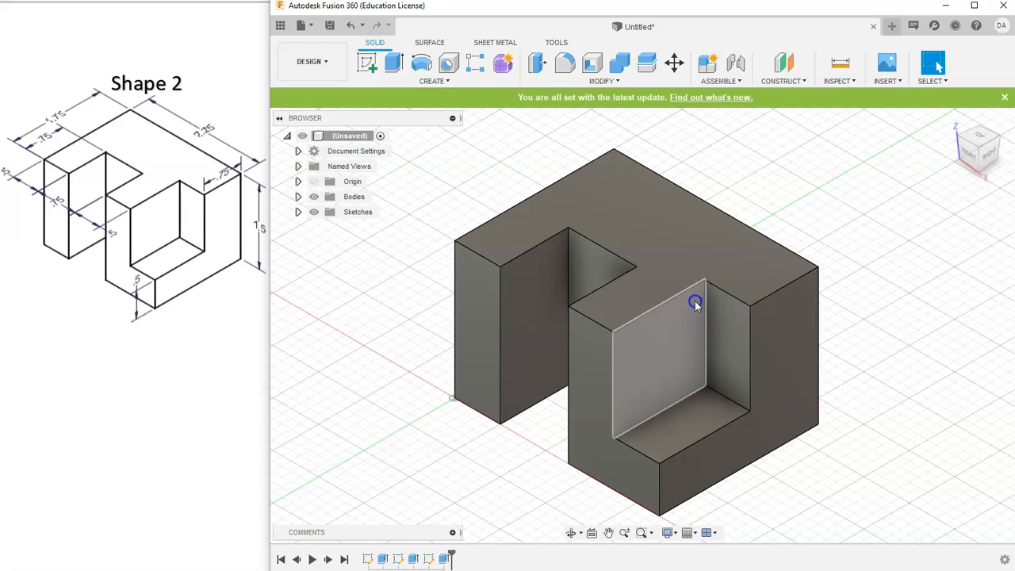
- Save the design as Shape 2 in Engineering Lessons > Shapes and show that folder's saved files
left_click(607, 322)
left_click(759, 235)
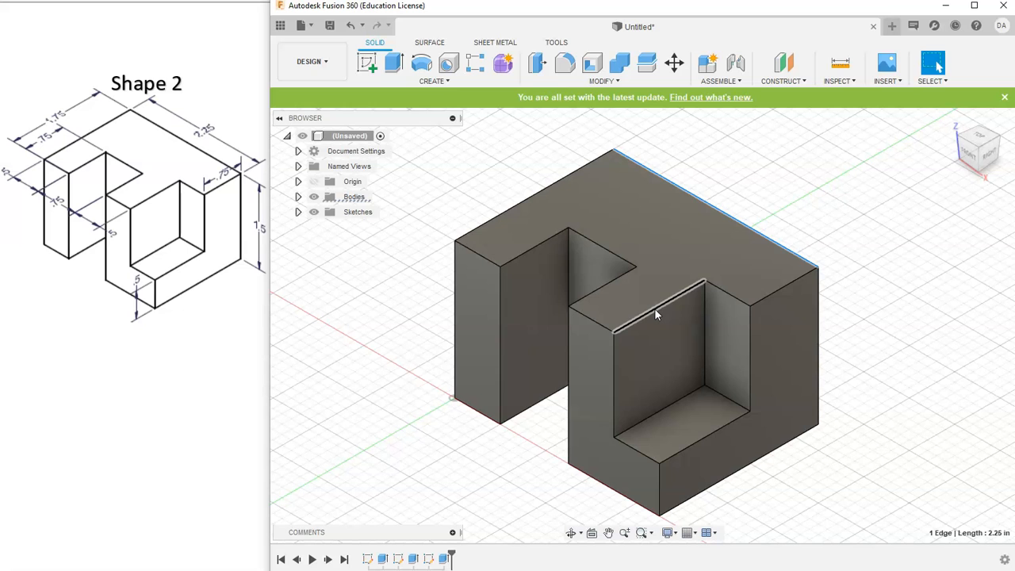
left_click(329, 25)
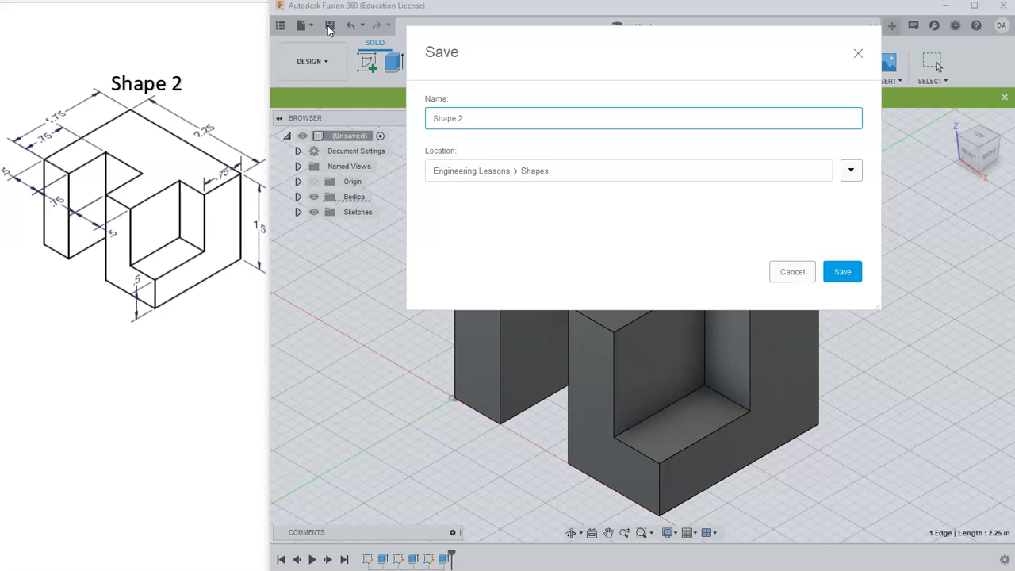
left_click(841, 271)
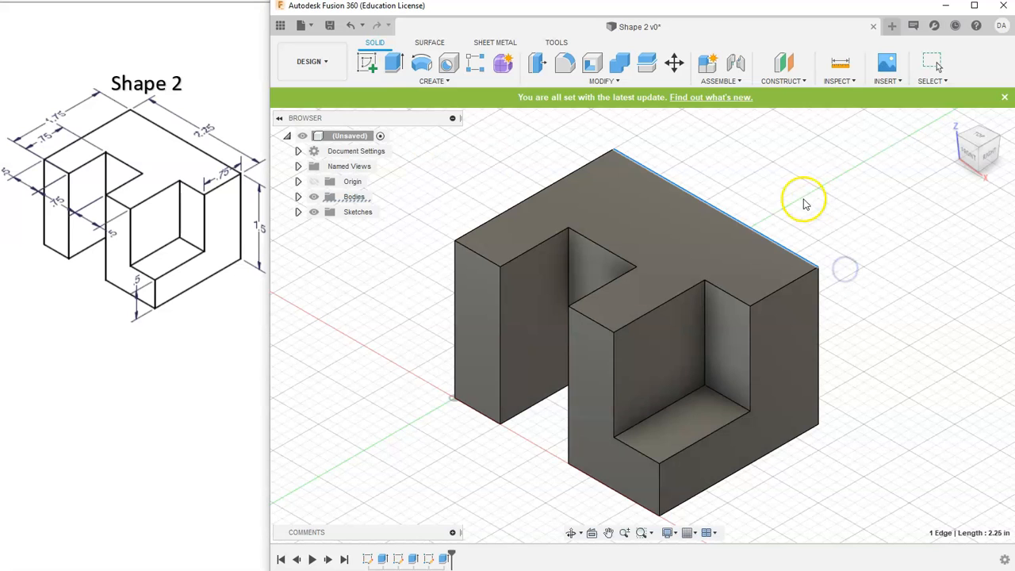
left_click(278, 26)
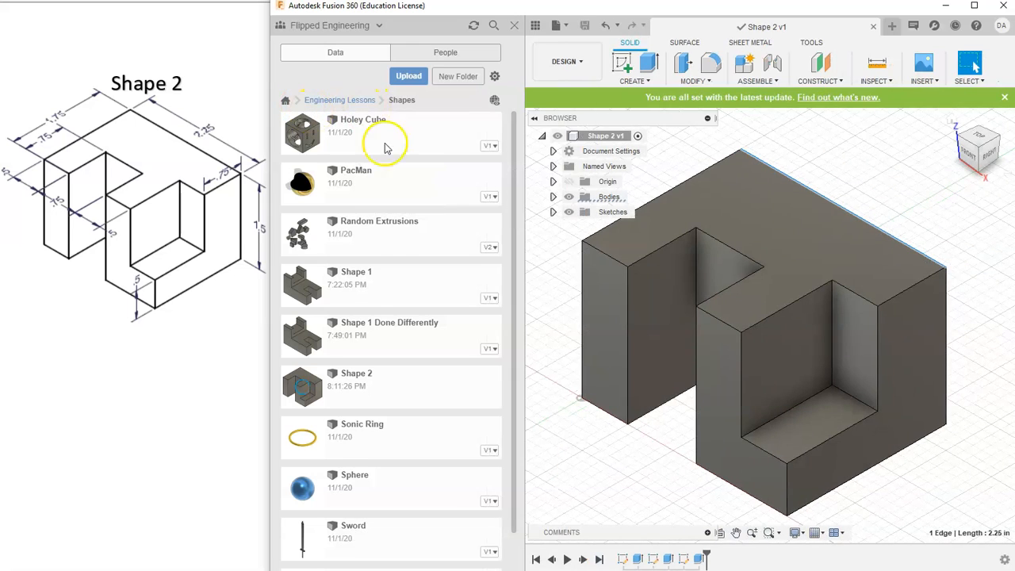